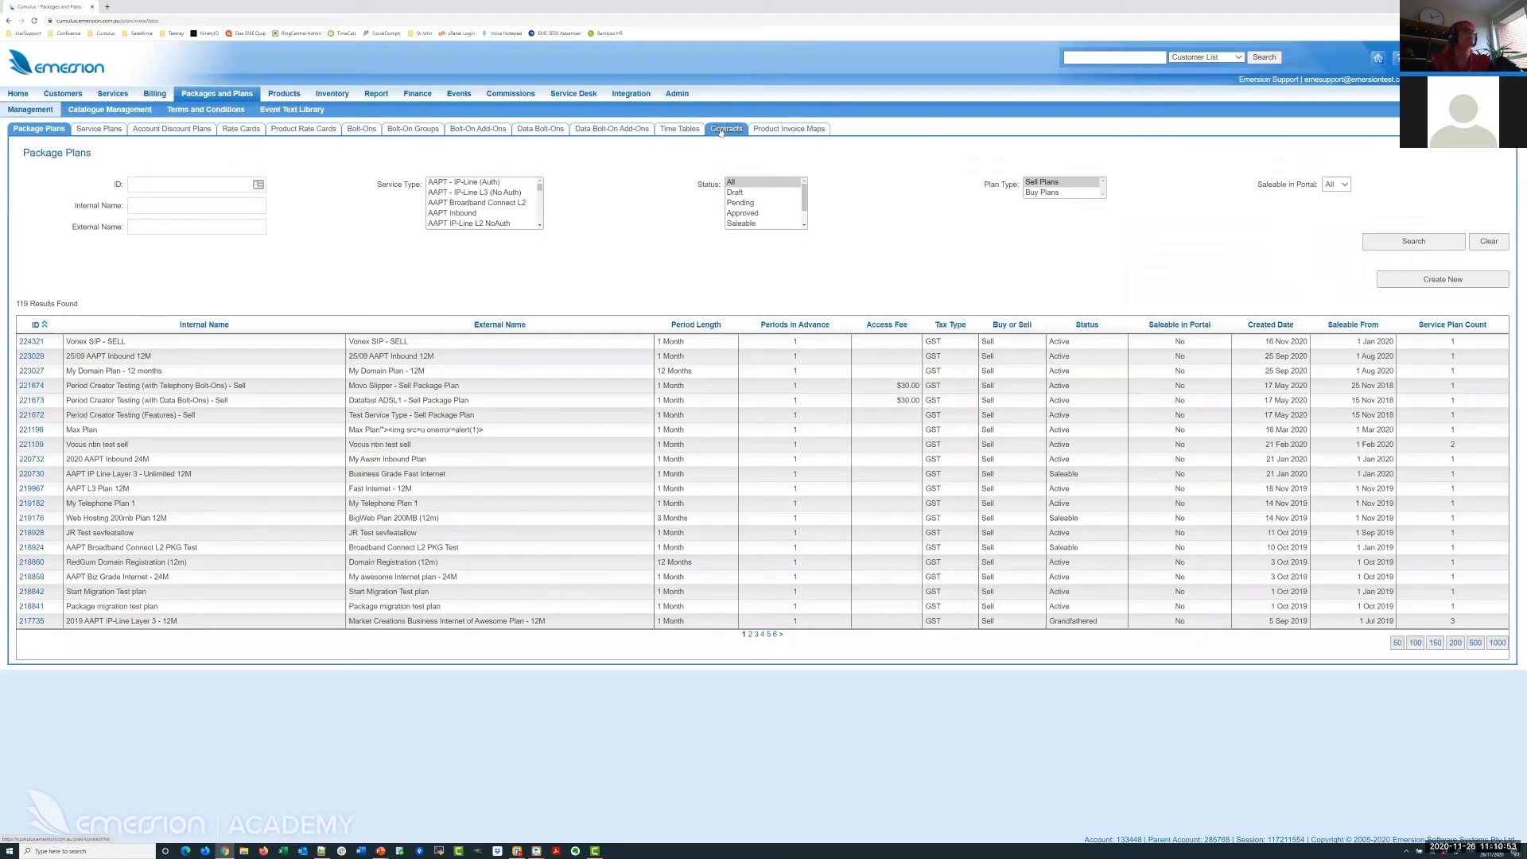
Filter the contract types by ID 52281 to show only the Early Upgrade 3M Contract.
click(720, 130)
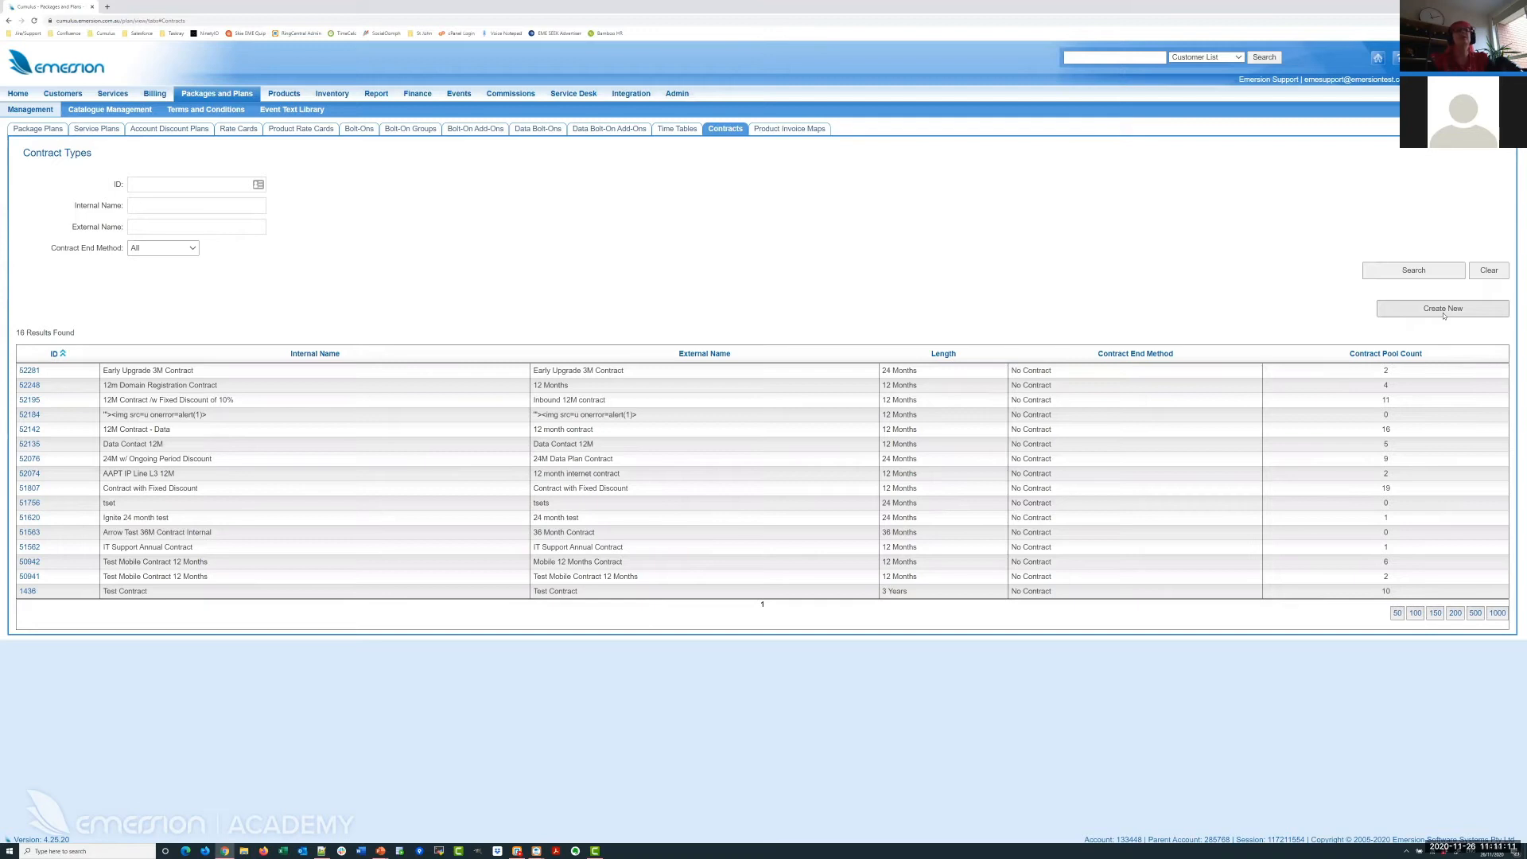
click(174, 186)
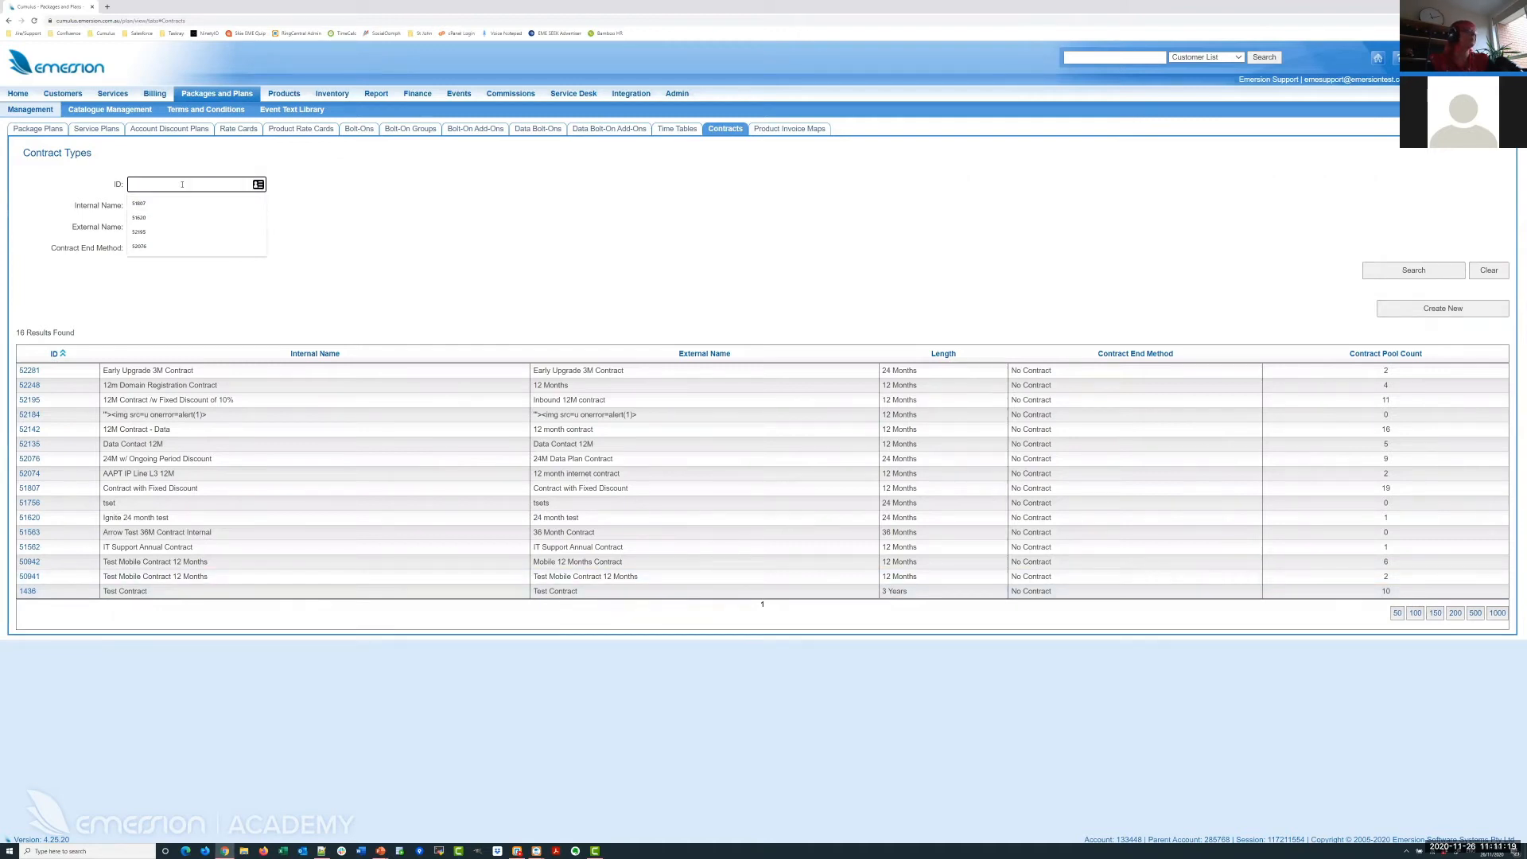
text(52281)
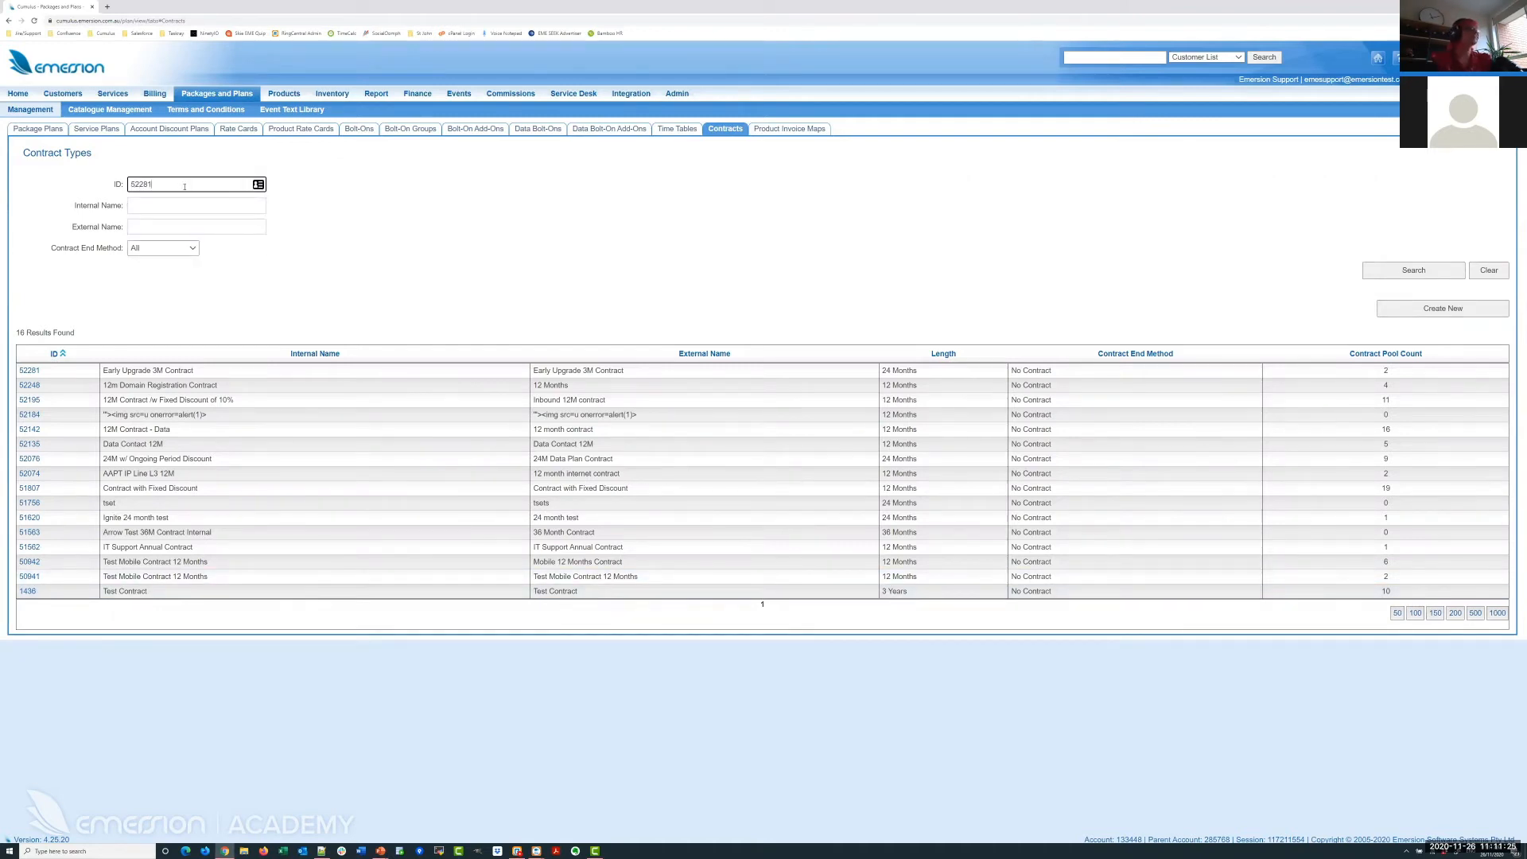
click(1442, 273)
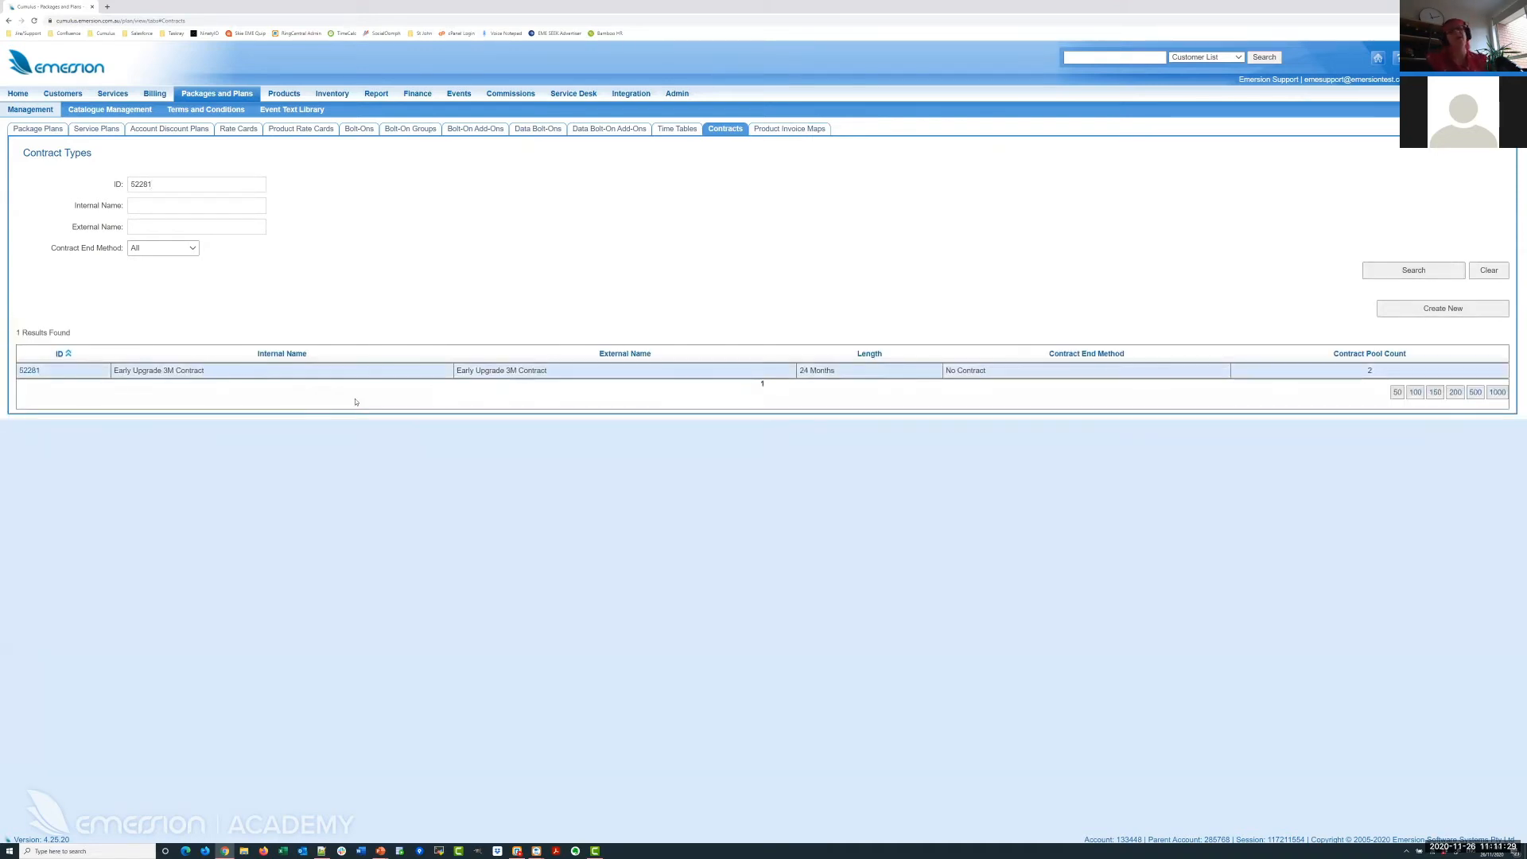
Change contract 52281's length from 24 to 3 months and save it.
click(29, 370)
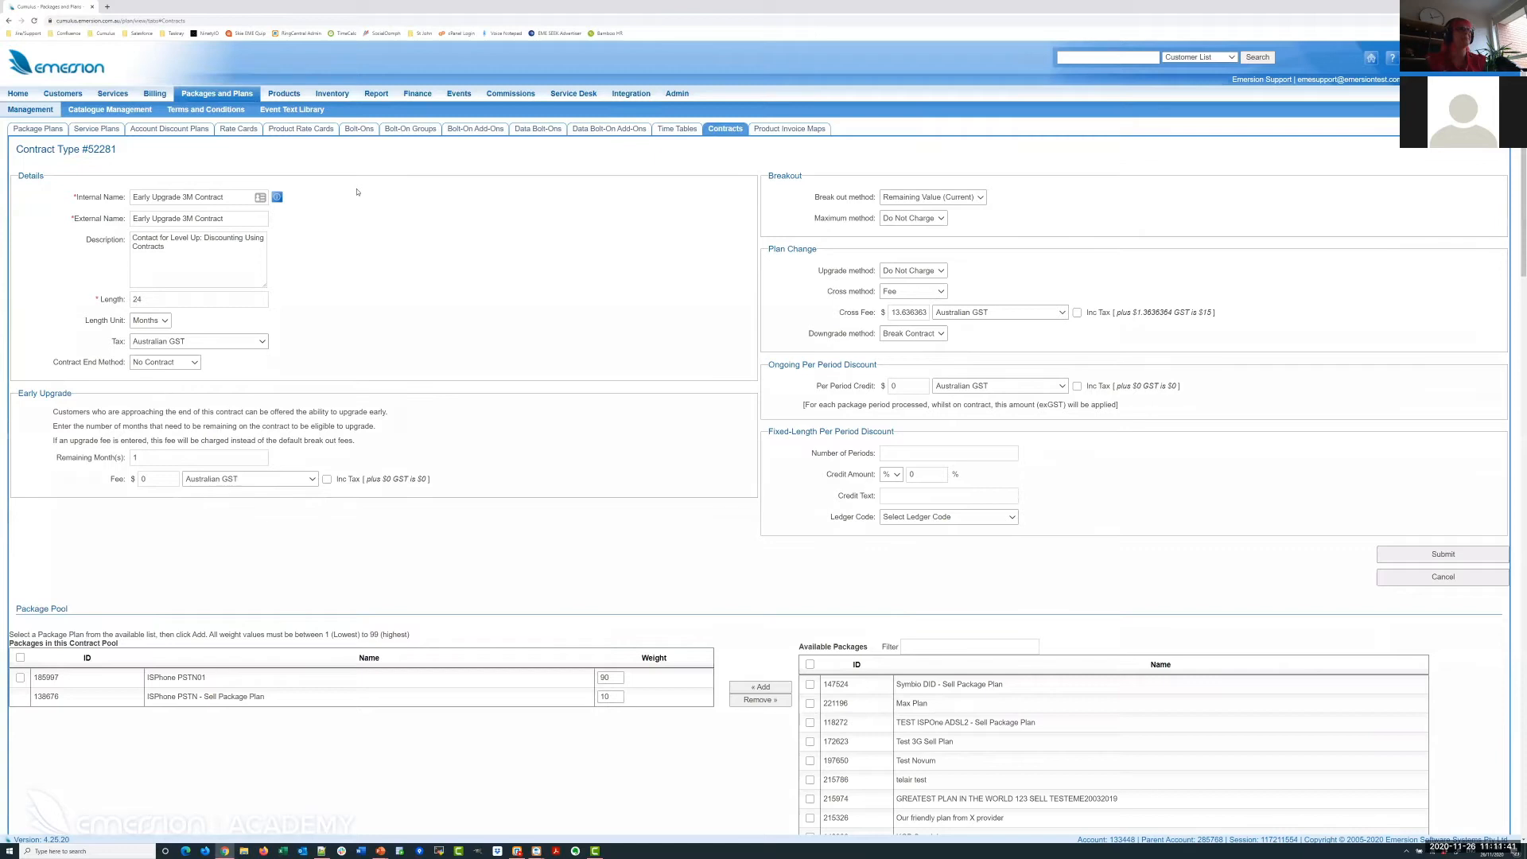
triple_click(157, 251)
click(460, 253)
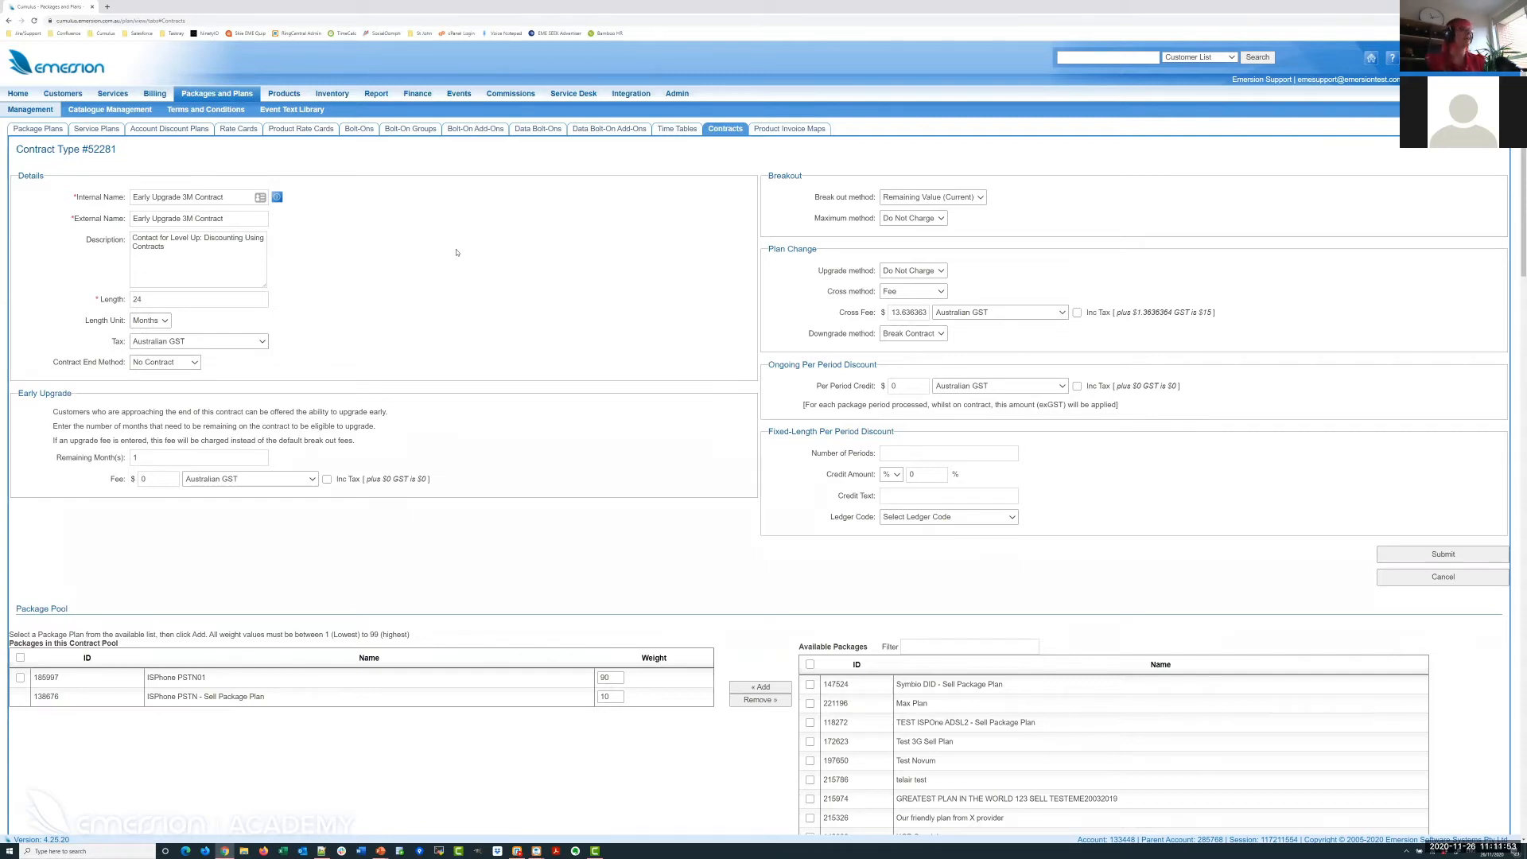
drag(226, 198, 193, 196)
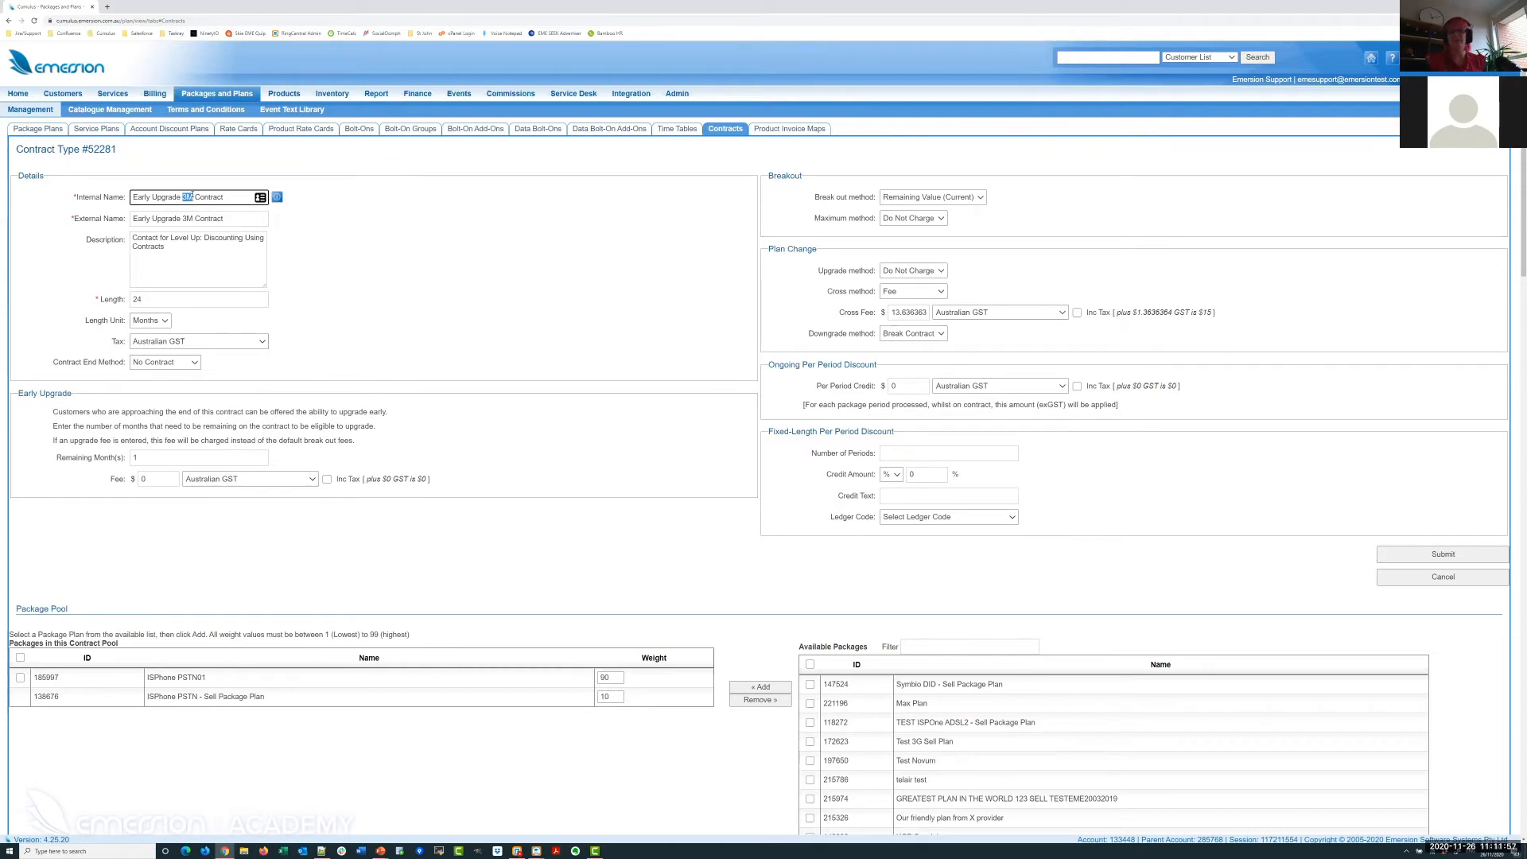
click(193, 196)
drag(159, 299, 91, 305)
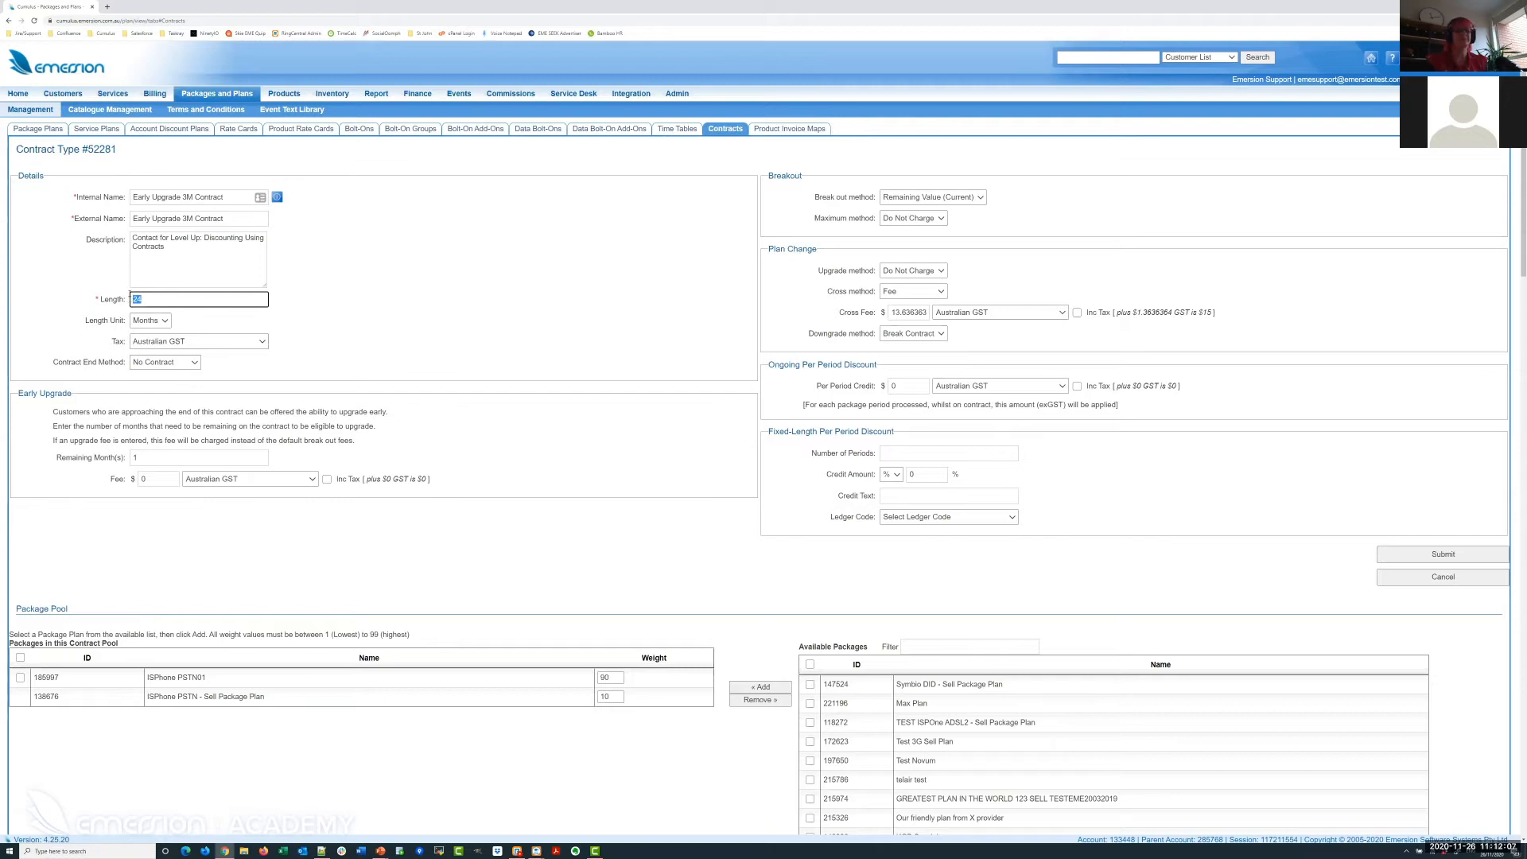
text(3)
click(1182, 439)
click(1448, 559)
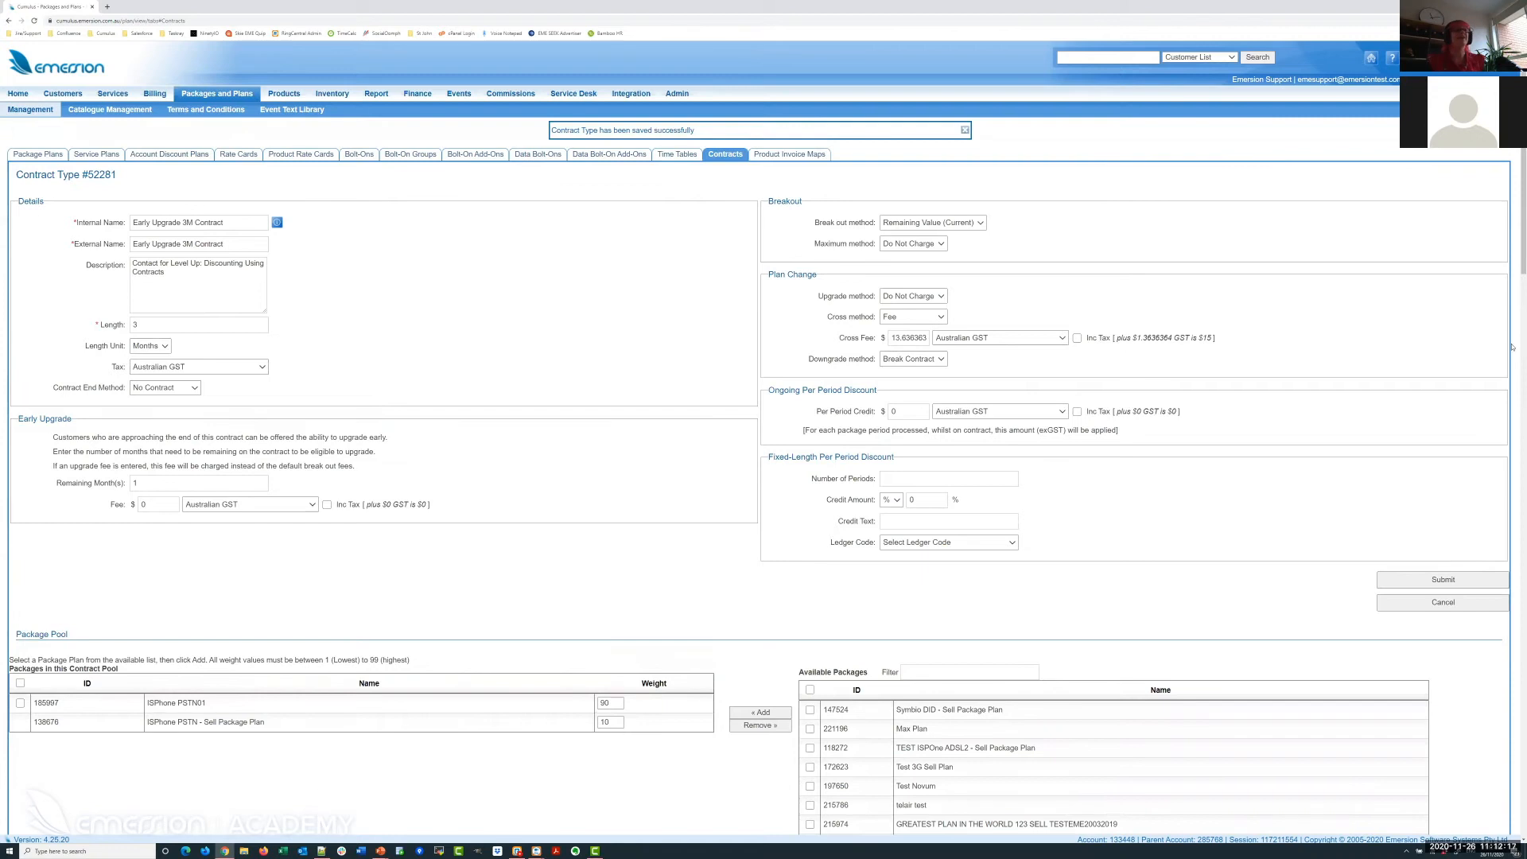
click(965, 131)
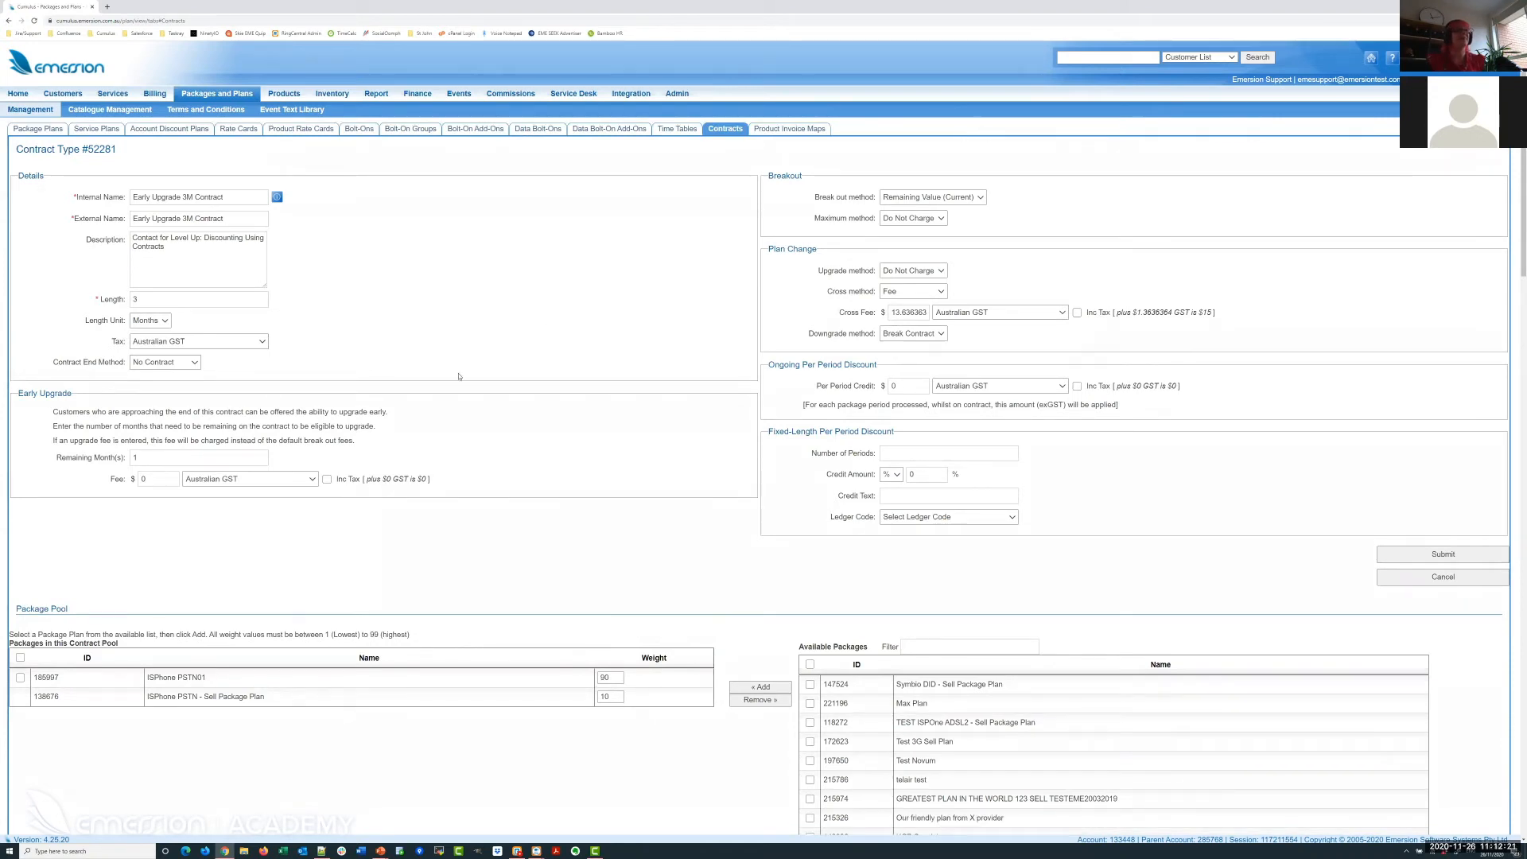
In contract 52281's Early Upgrade section, change Remaining Month(s) from 1 to 3.
click(138, 303)
click(468, 289)
drag(22, 391, 60, 392)
click(77, 411)
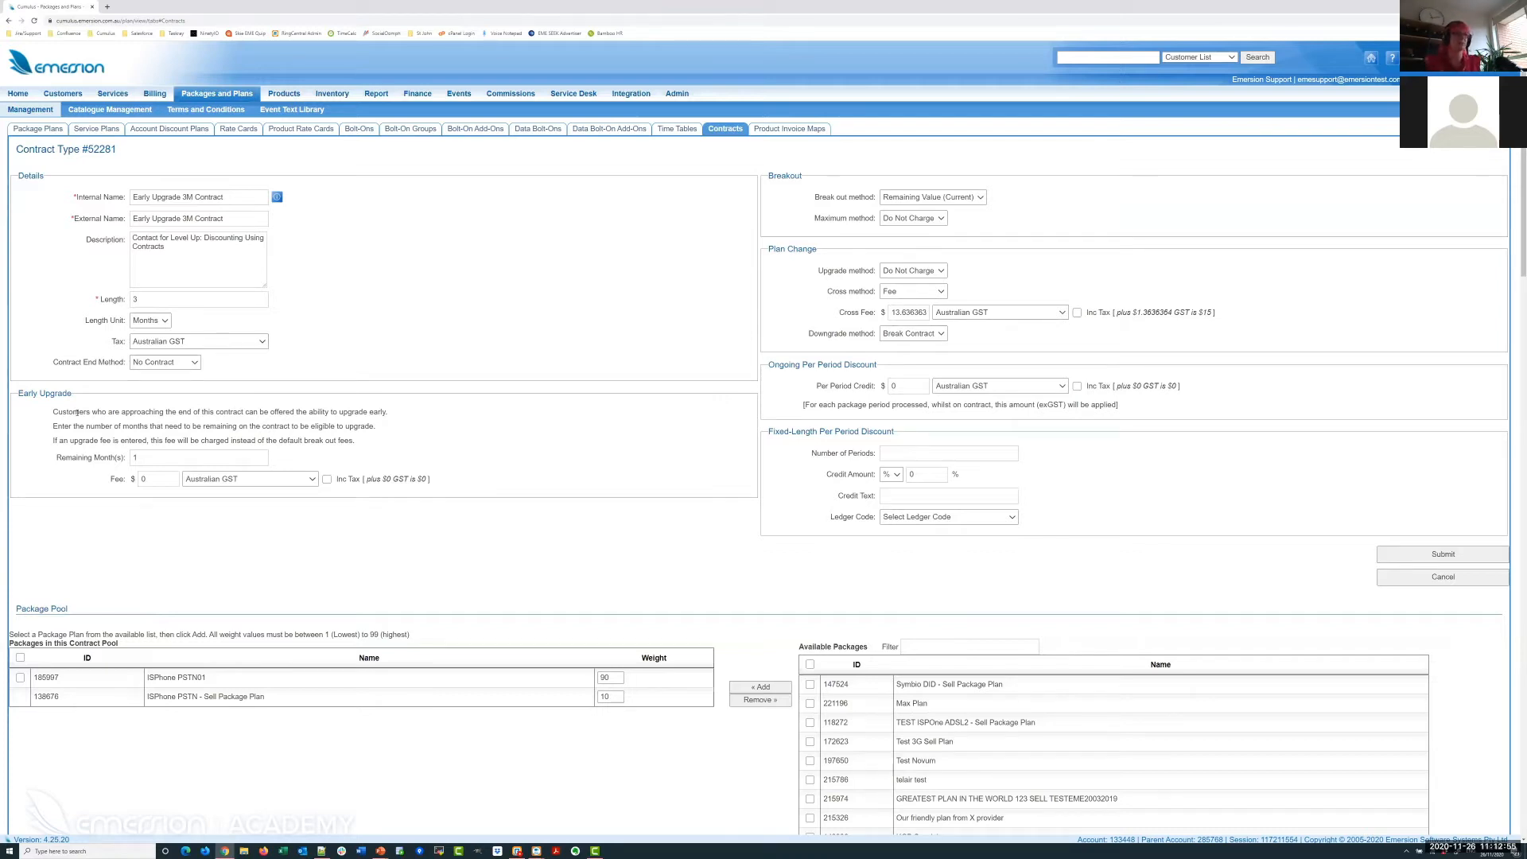
double_click(132, 458)
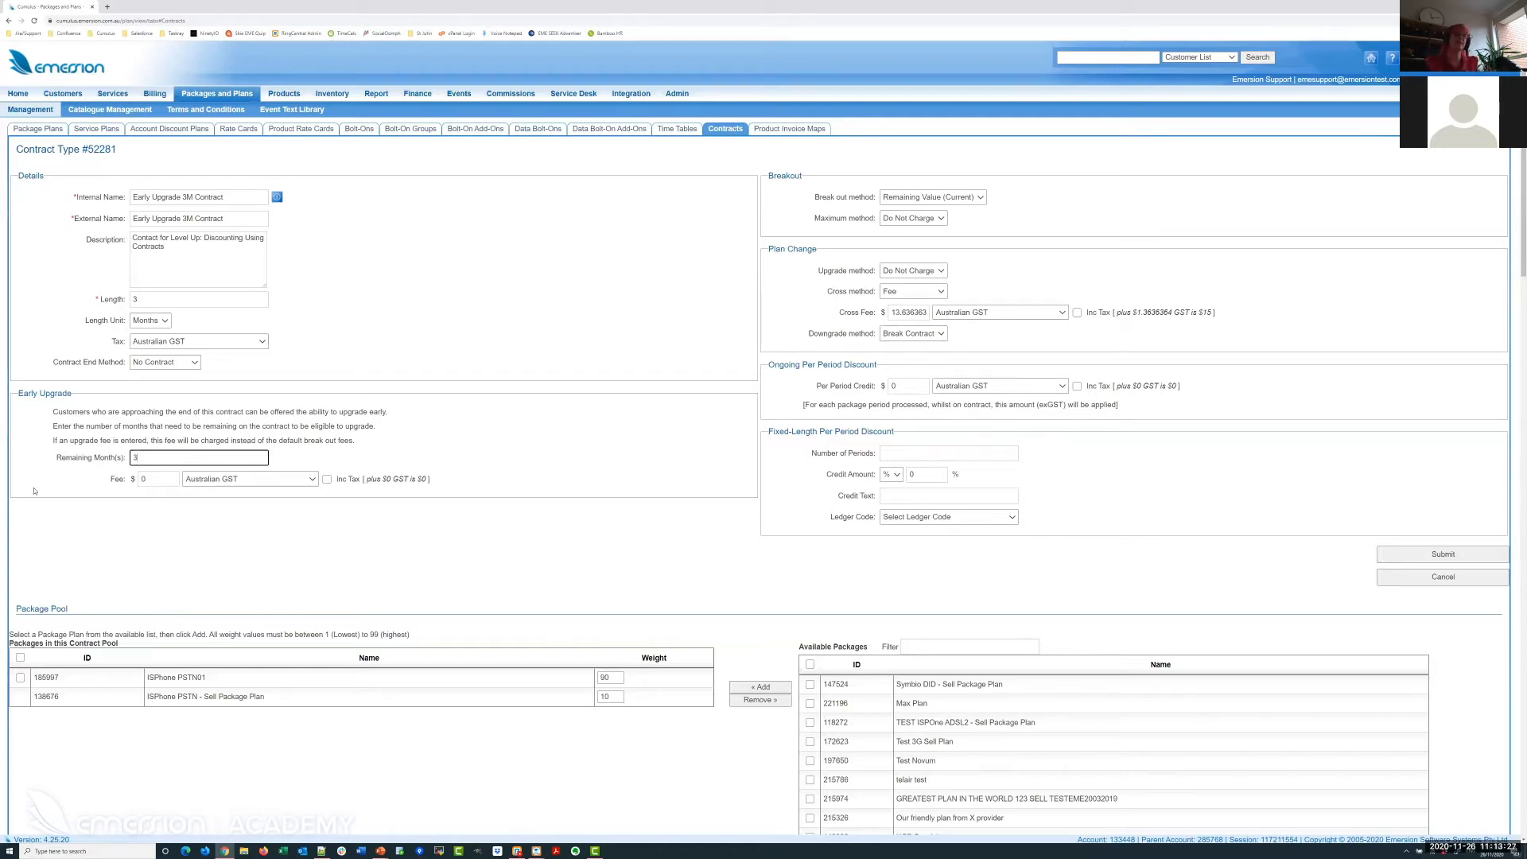
Set contract 52281's Early Upgrade Fee to 15 including tax and save it.
double_click(167, 296)
click(456, 319)
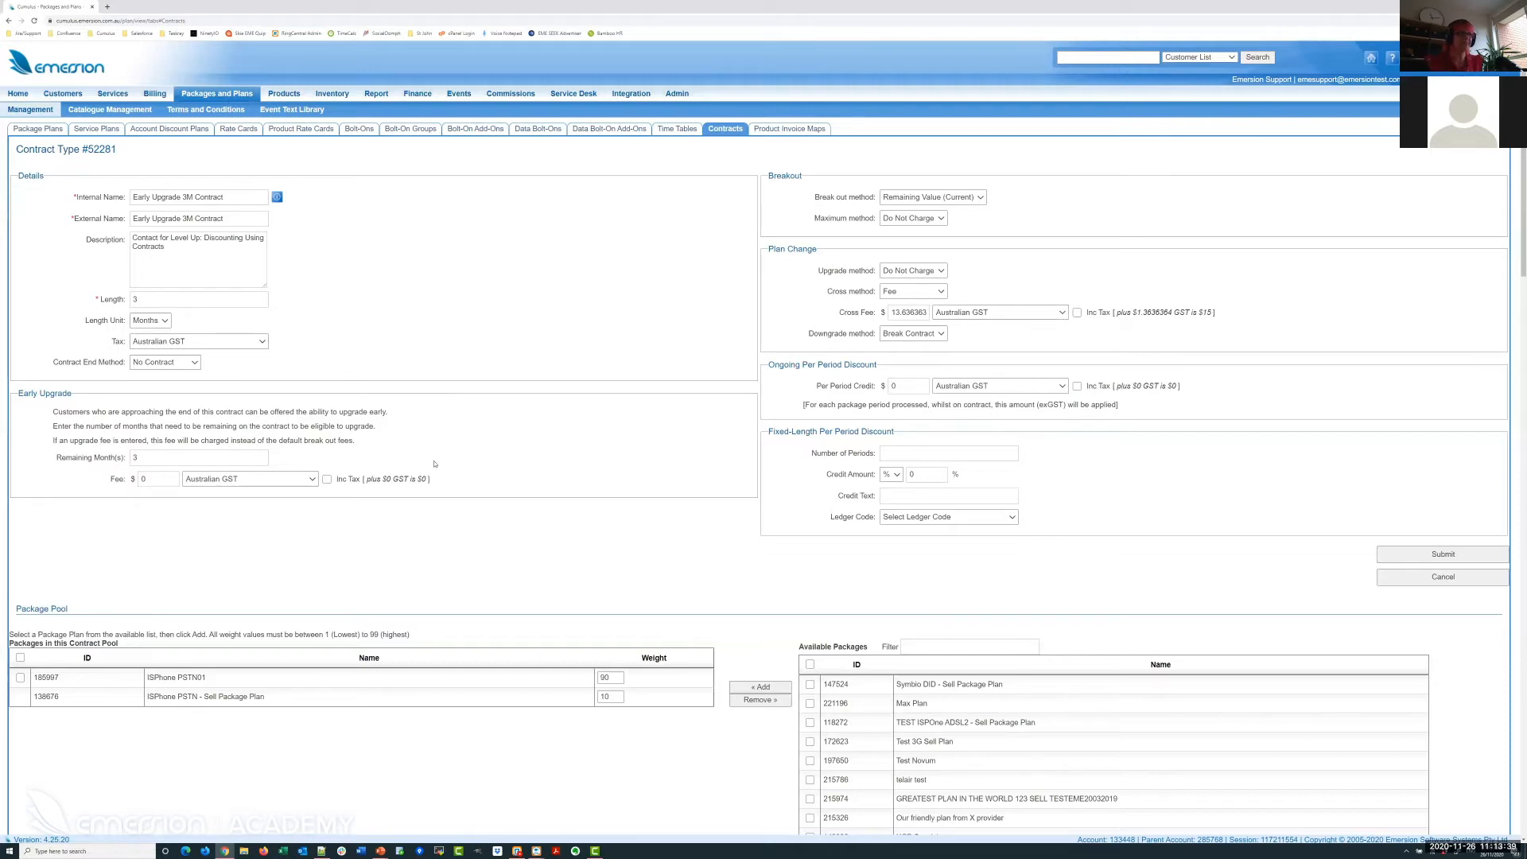
double_click(147, 475)
text(15)
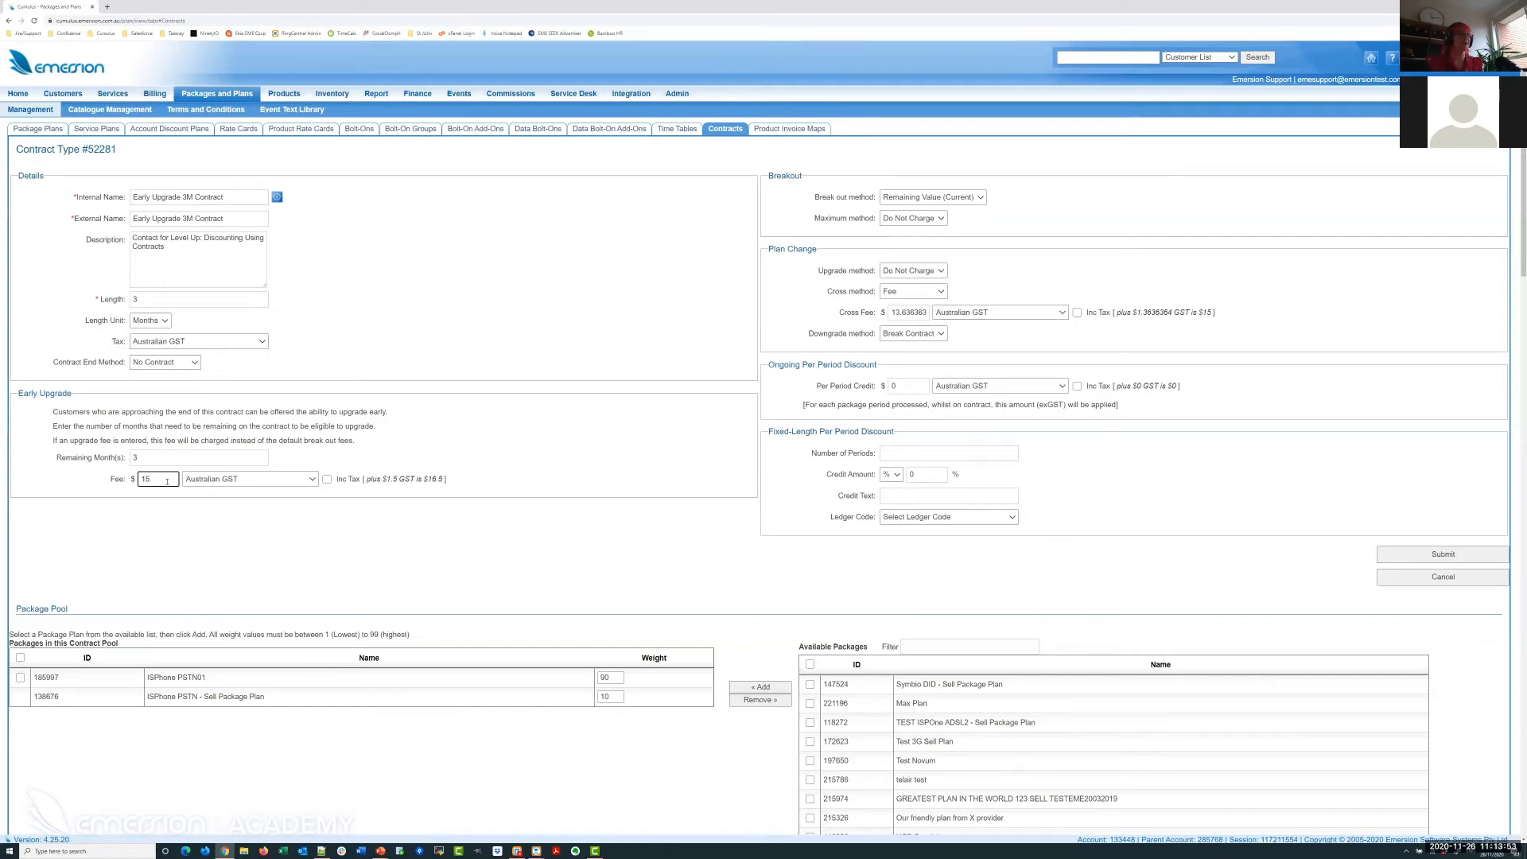
click(348, 479)
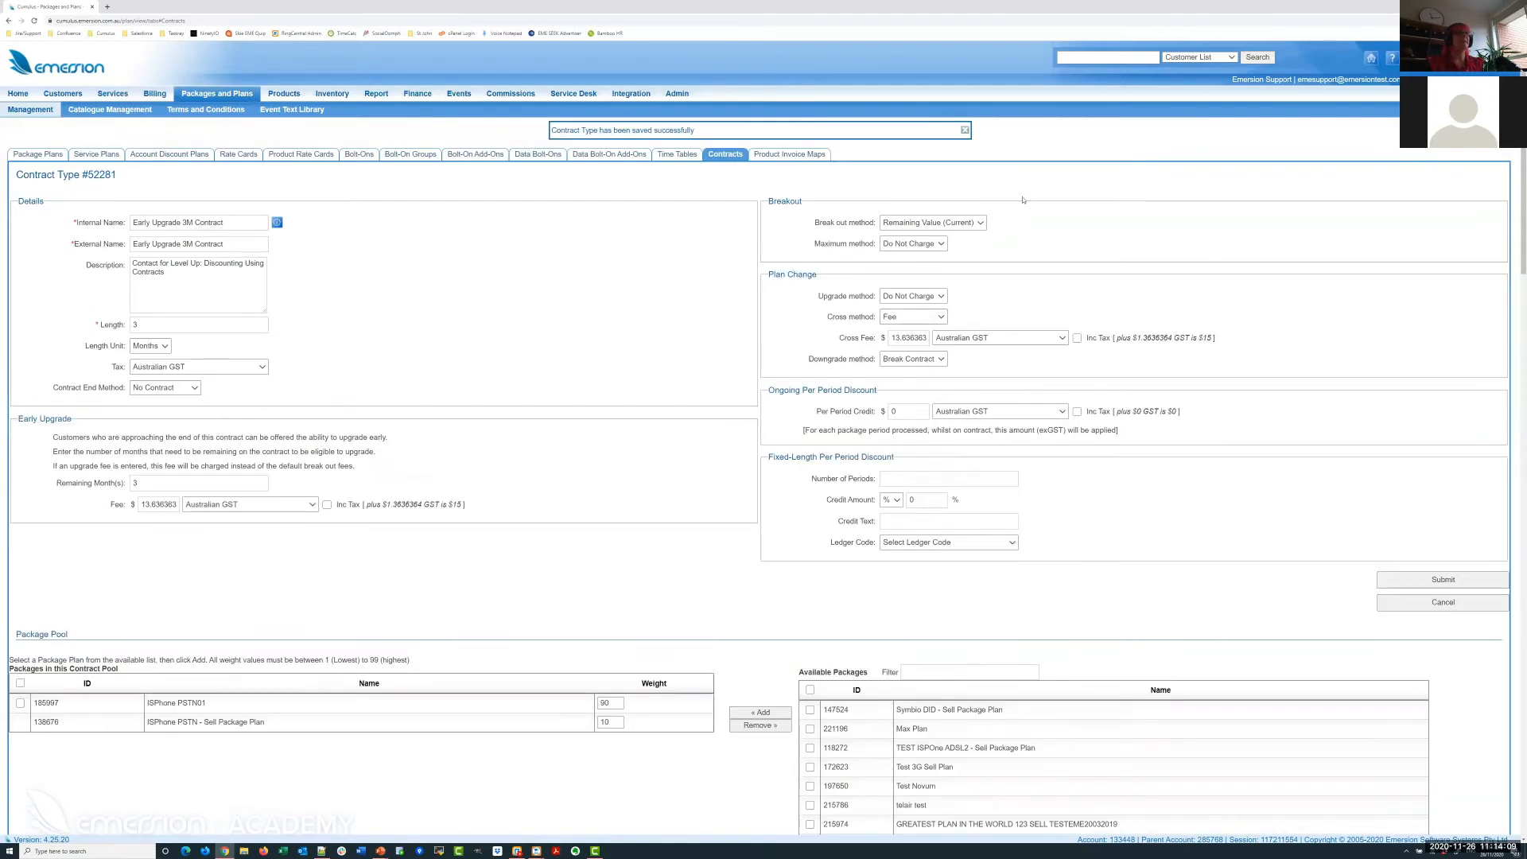
click(965, 131)
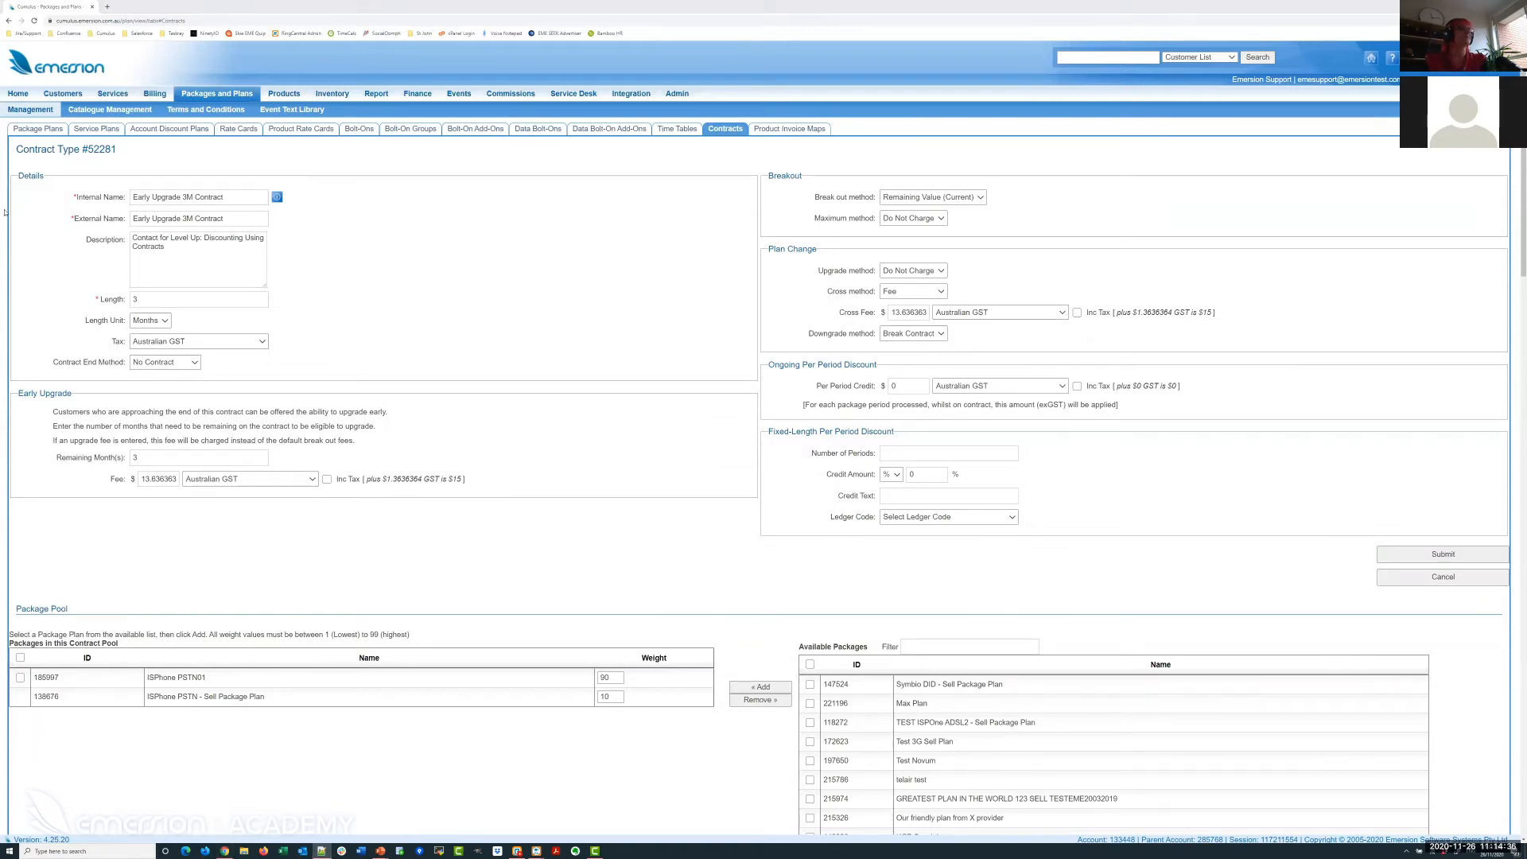
Look up the customer by account number and show their Package Subscriptions.
click(1107, 57)
key(Return)
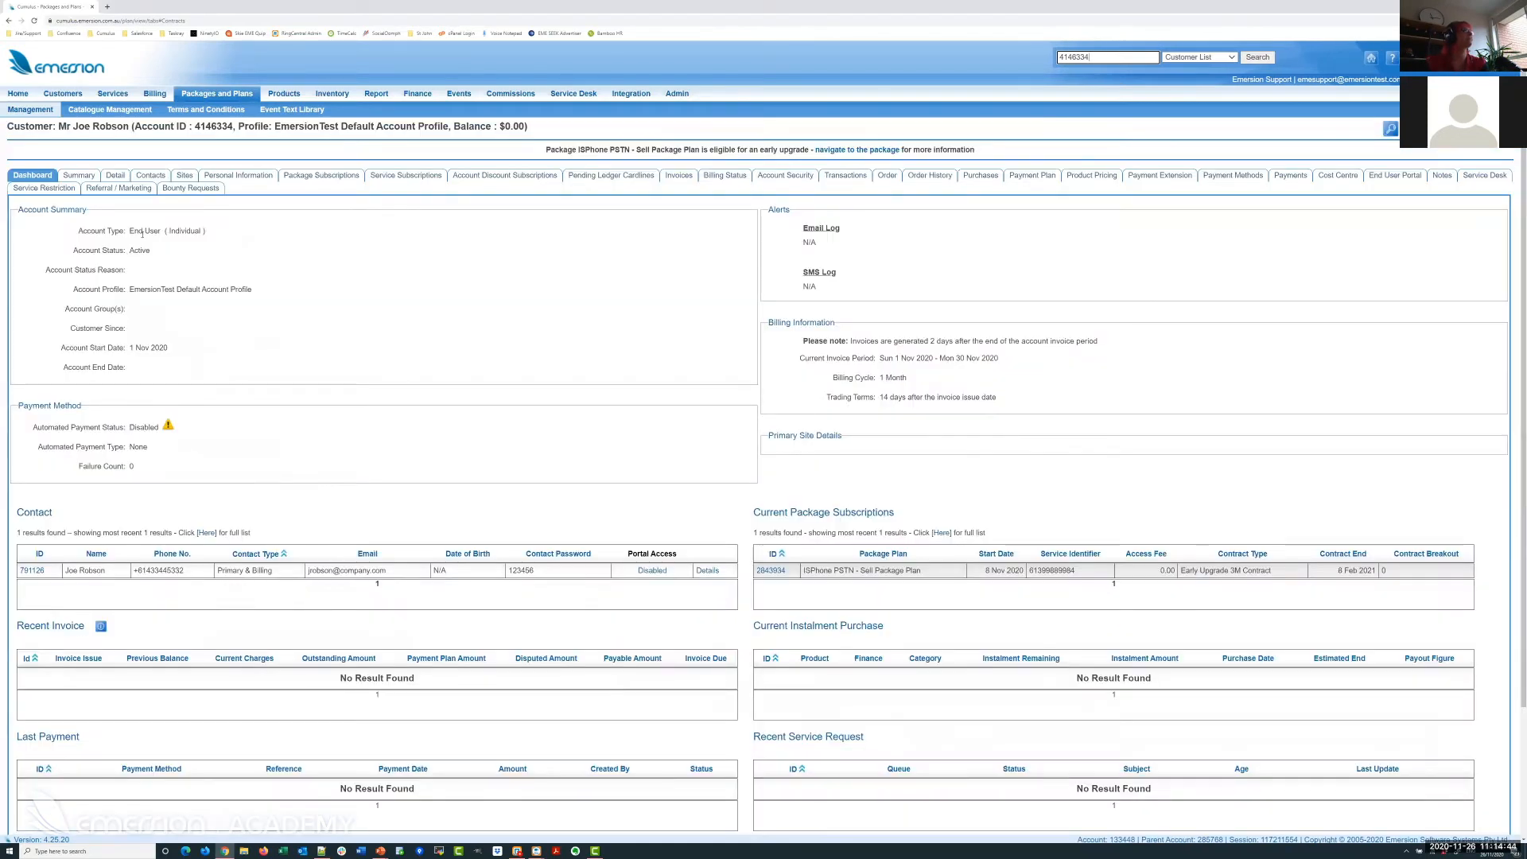
click(321, 175)
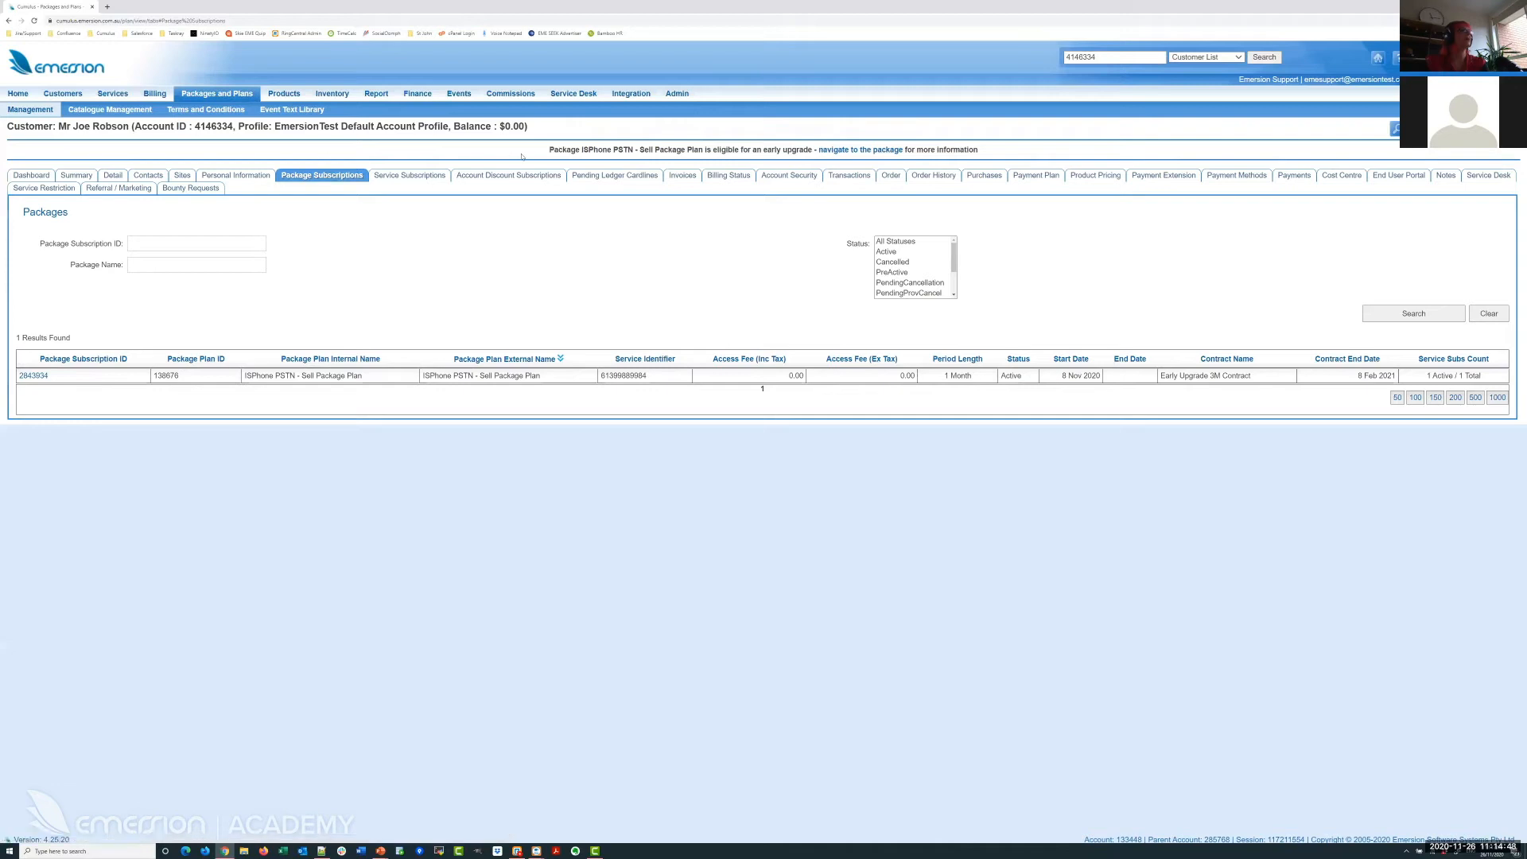
Highlight the ISPhone PSTN plan's early upgrade eligibility notice.
drag(549, 150, 813, 151)
click(812, 150)
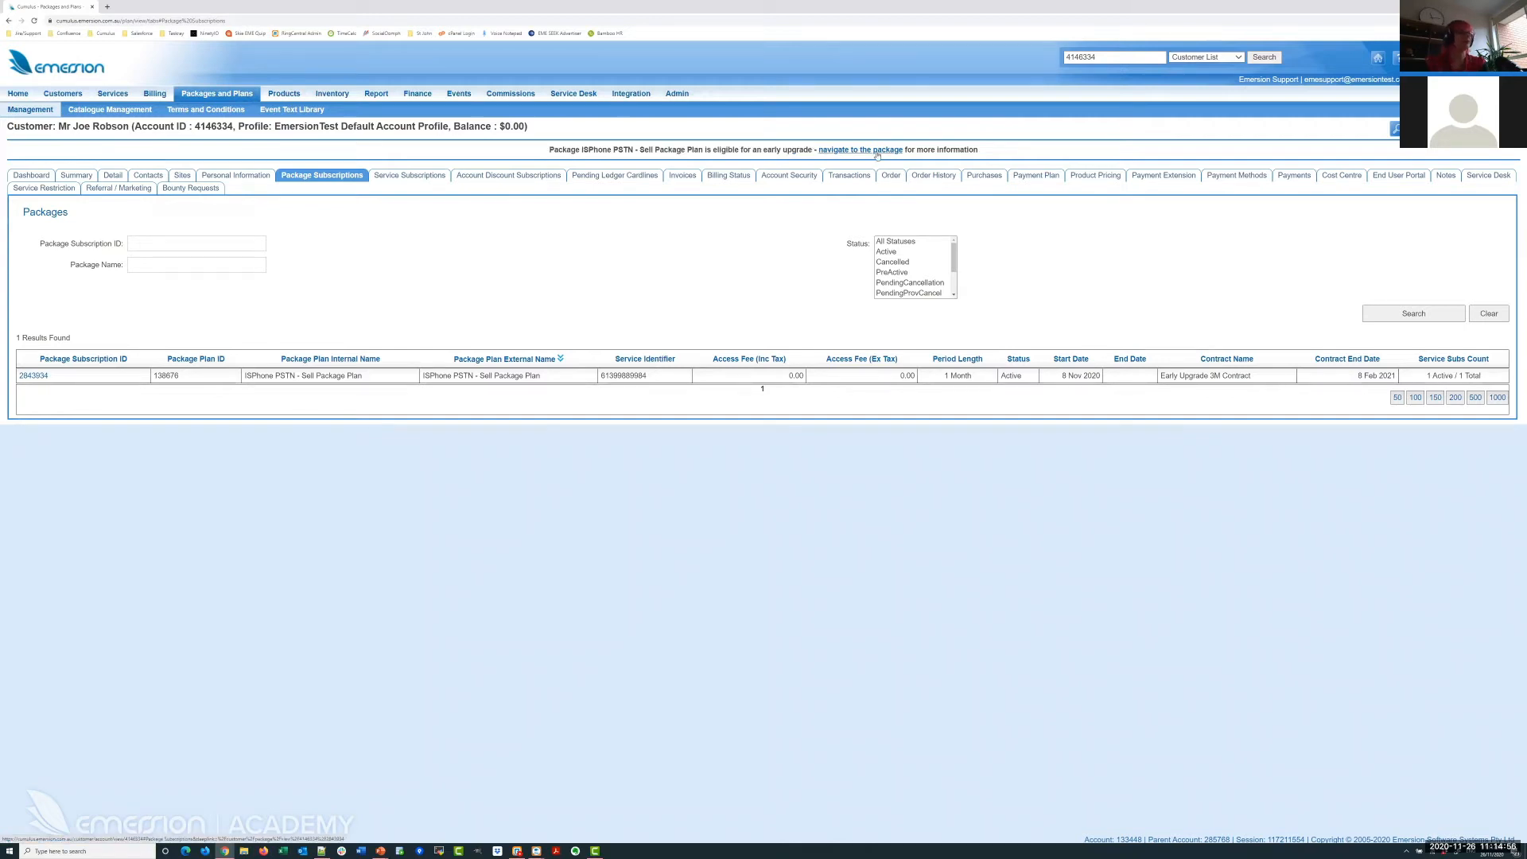
drag(994, 149, 532, 151)
click(1352, 139)
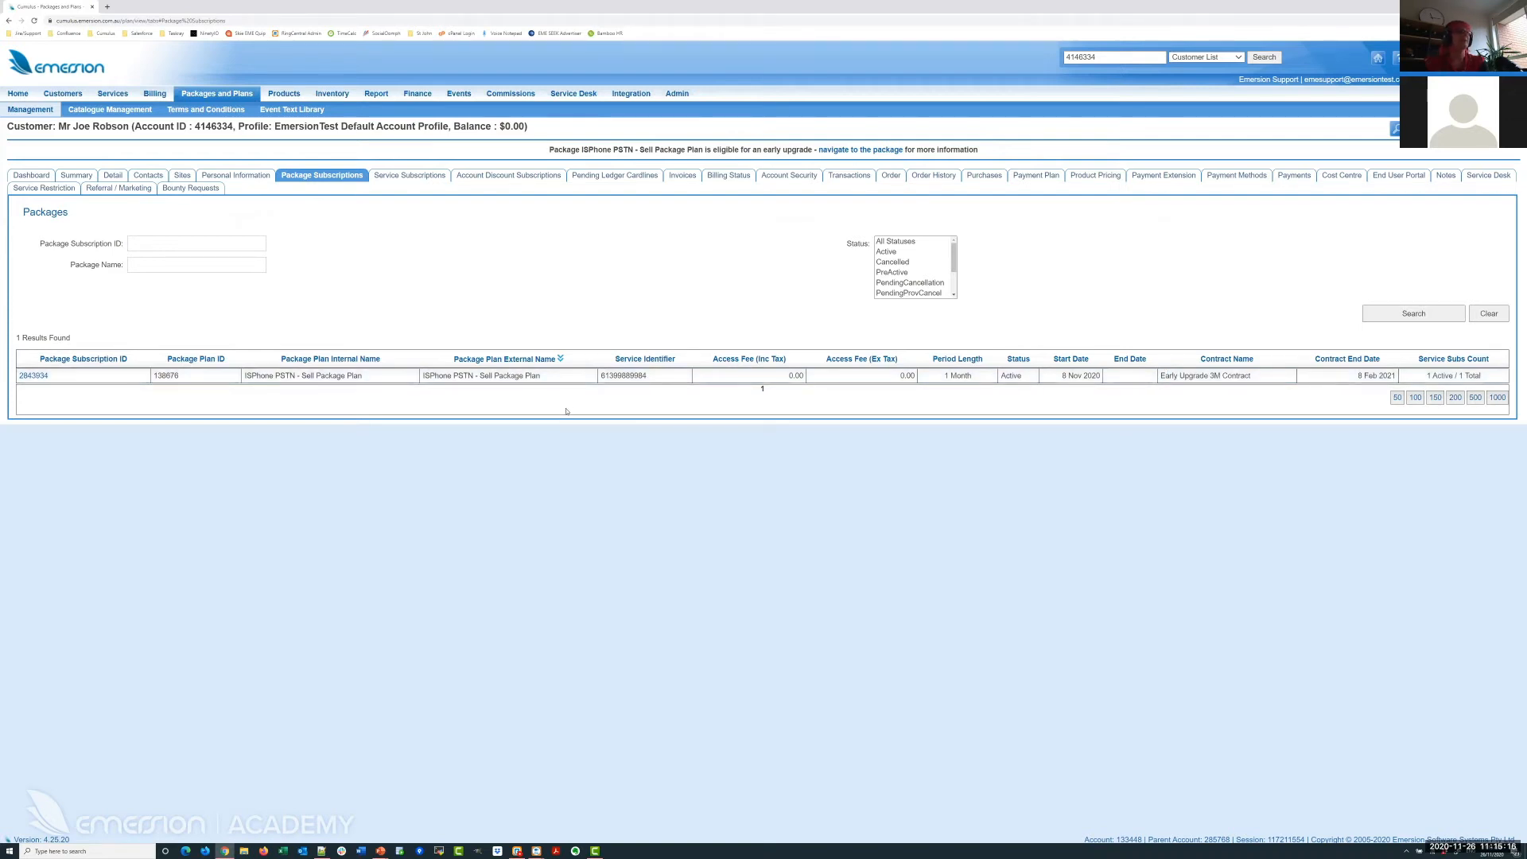
Open the ISPhone PSTN subscription, noting its $13.6363636 upgrade fee, and start the upgrade.
click(36, 376)
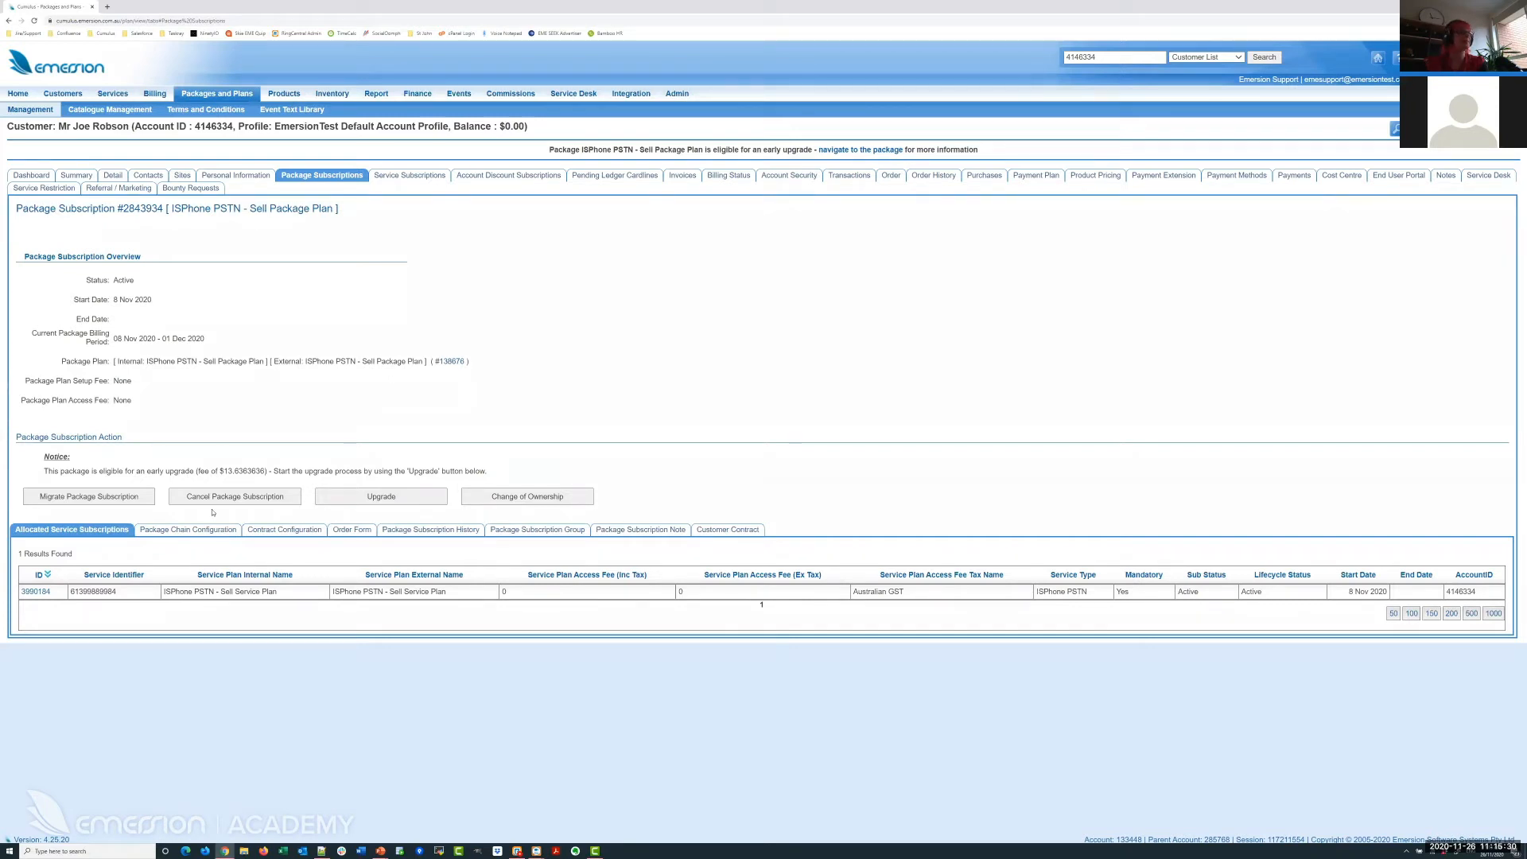
drag(124, 470, 268, 470)
click(238, 470)
click(268, 469)
click(413, 497)
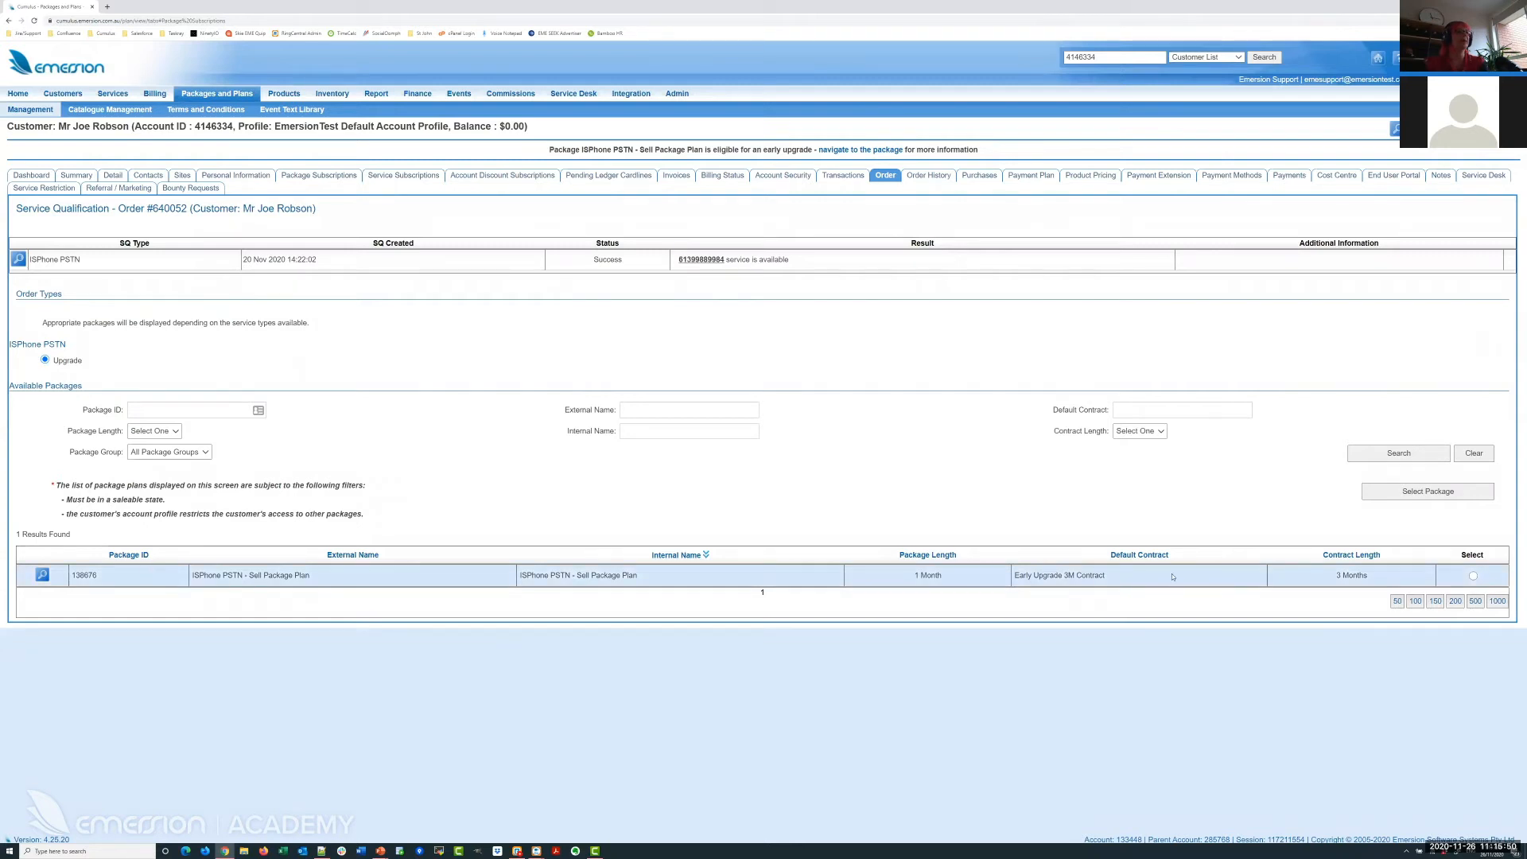
click(1472, 576)
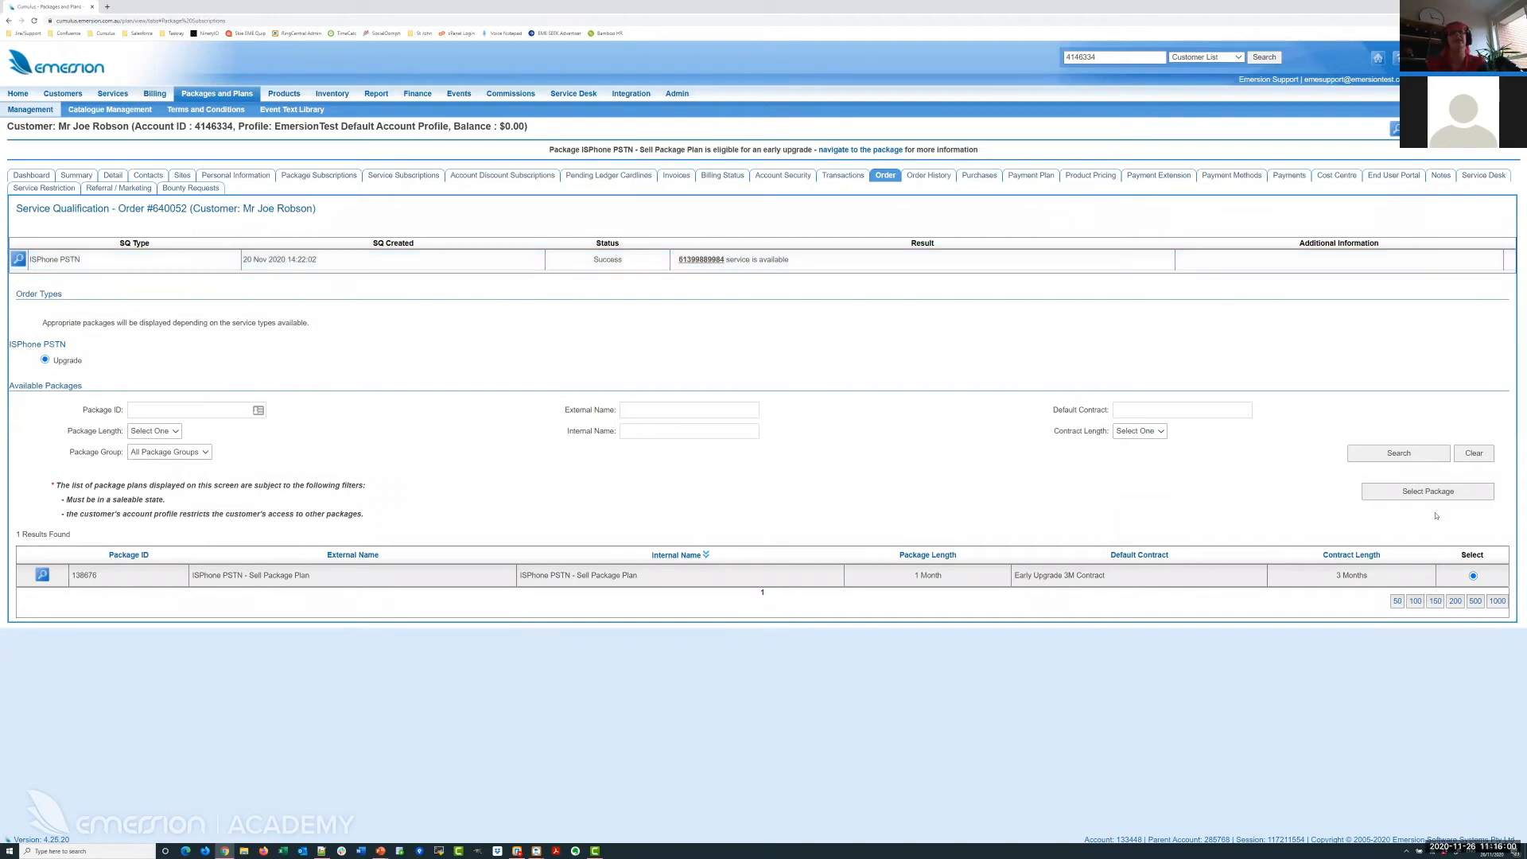
click(1427, 491)
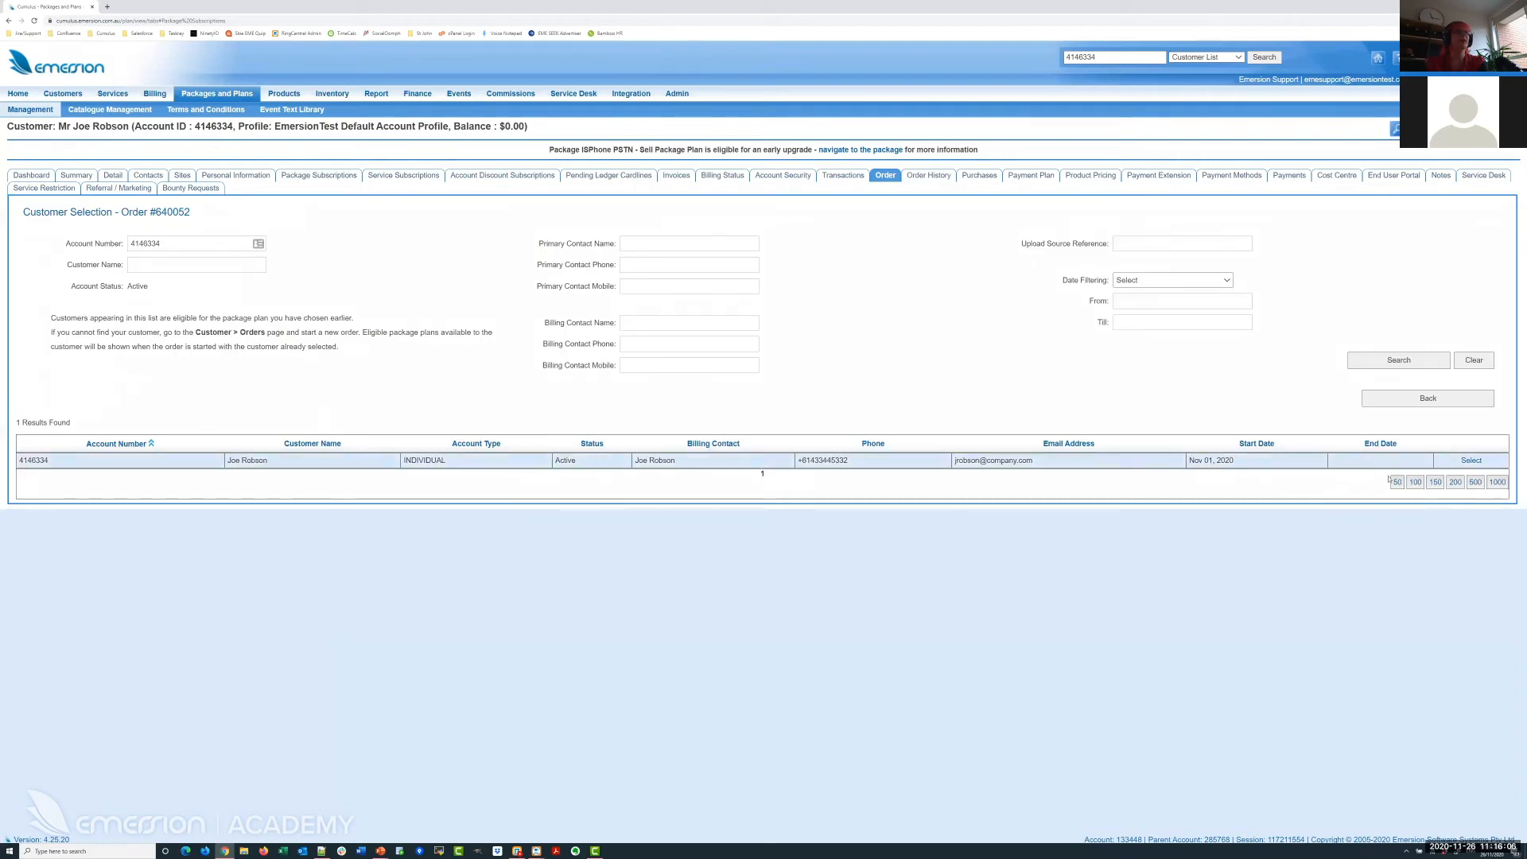
click(1468, 461)
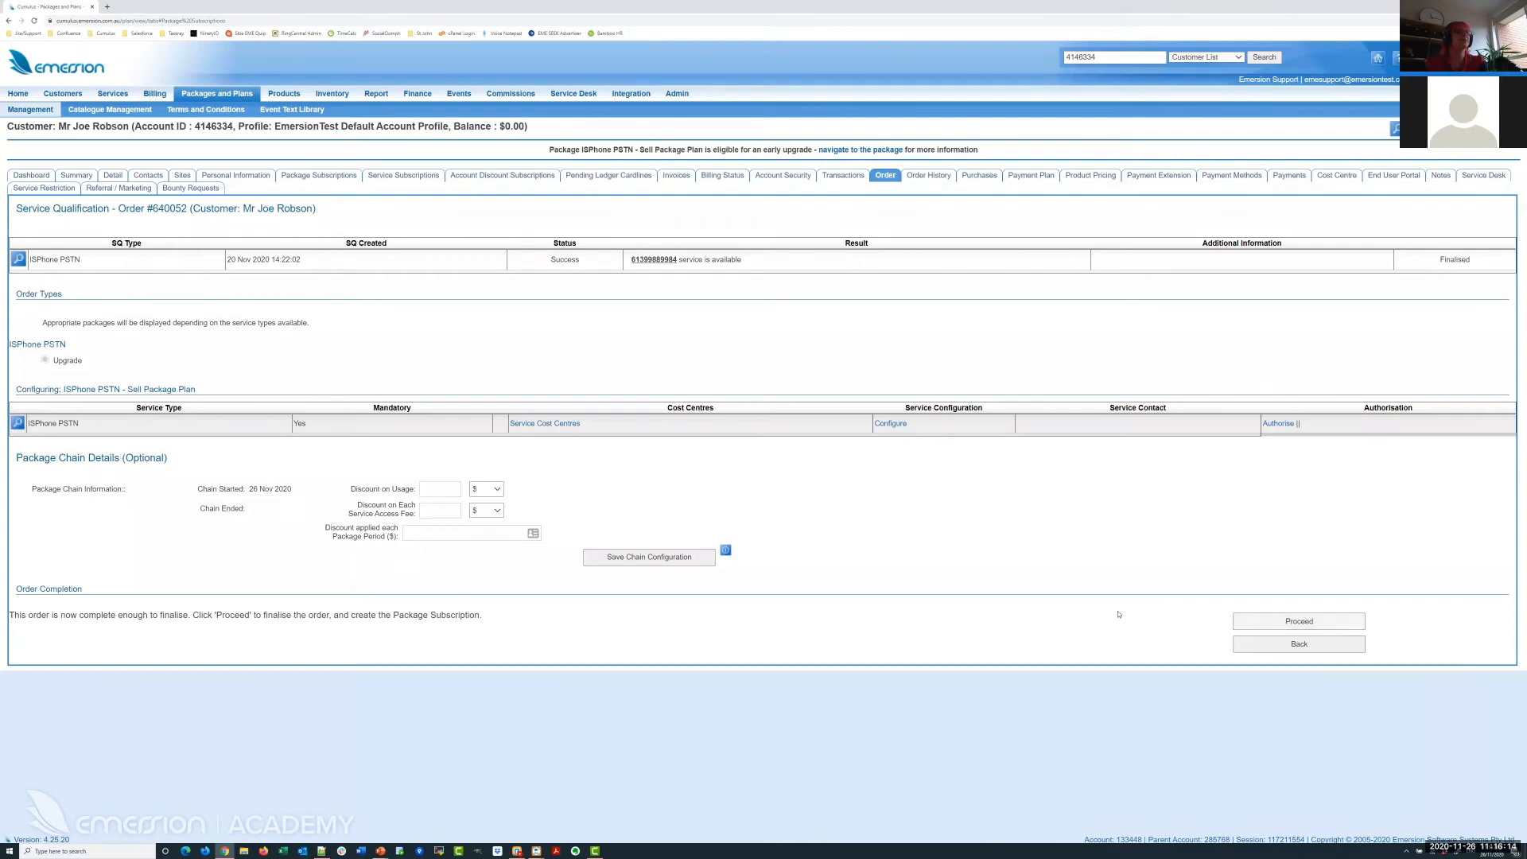
click(1298, 621)
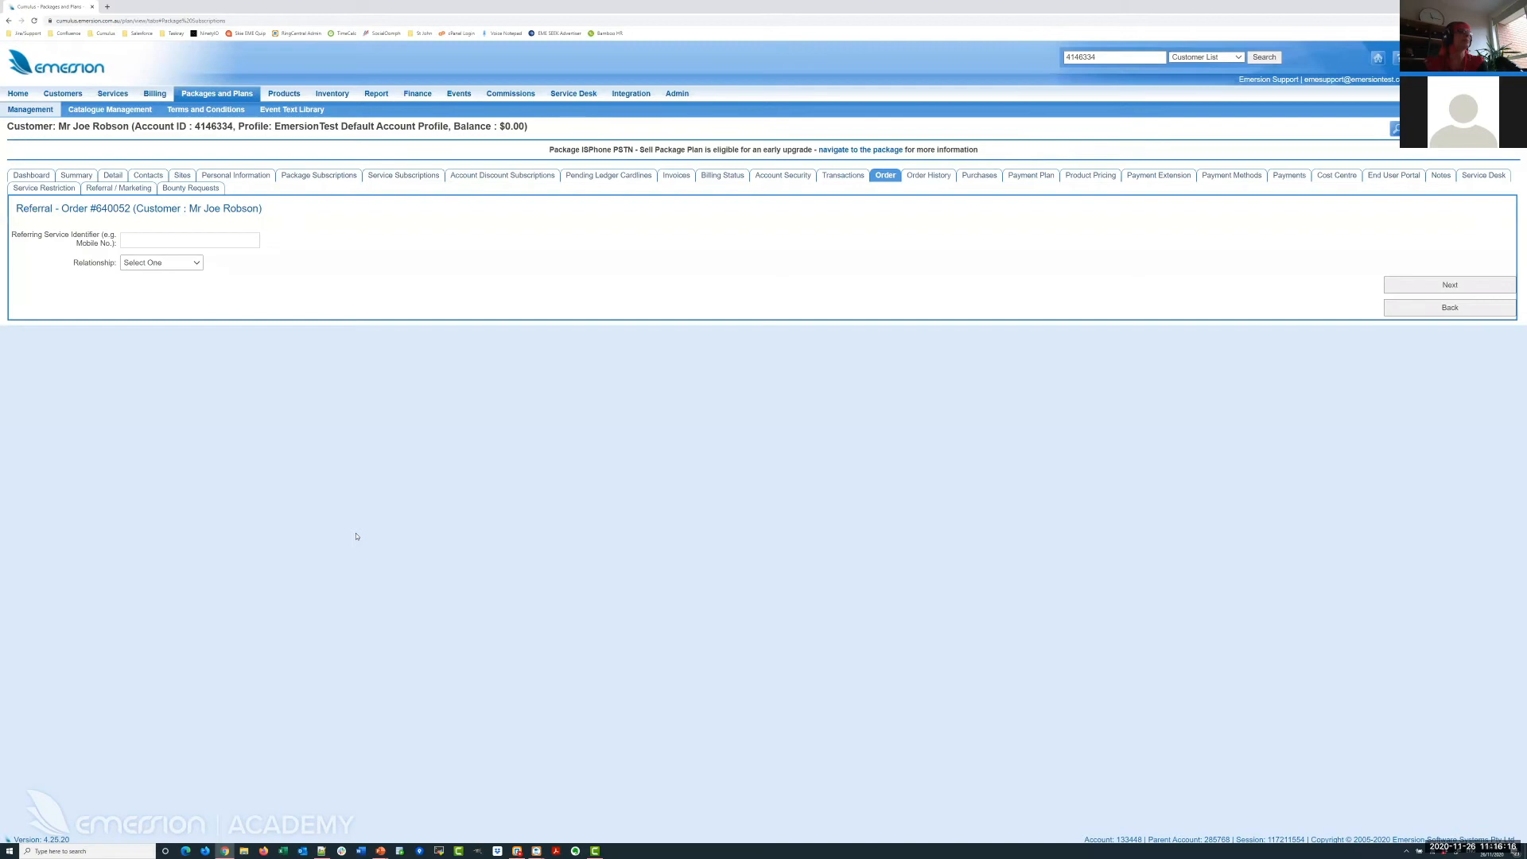
click(1450, 284)
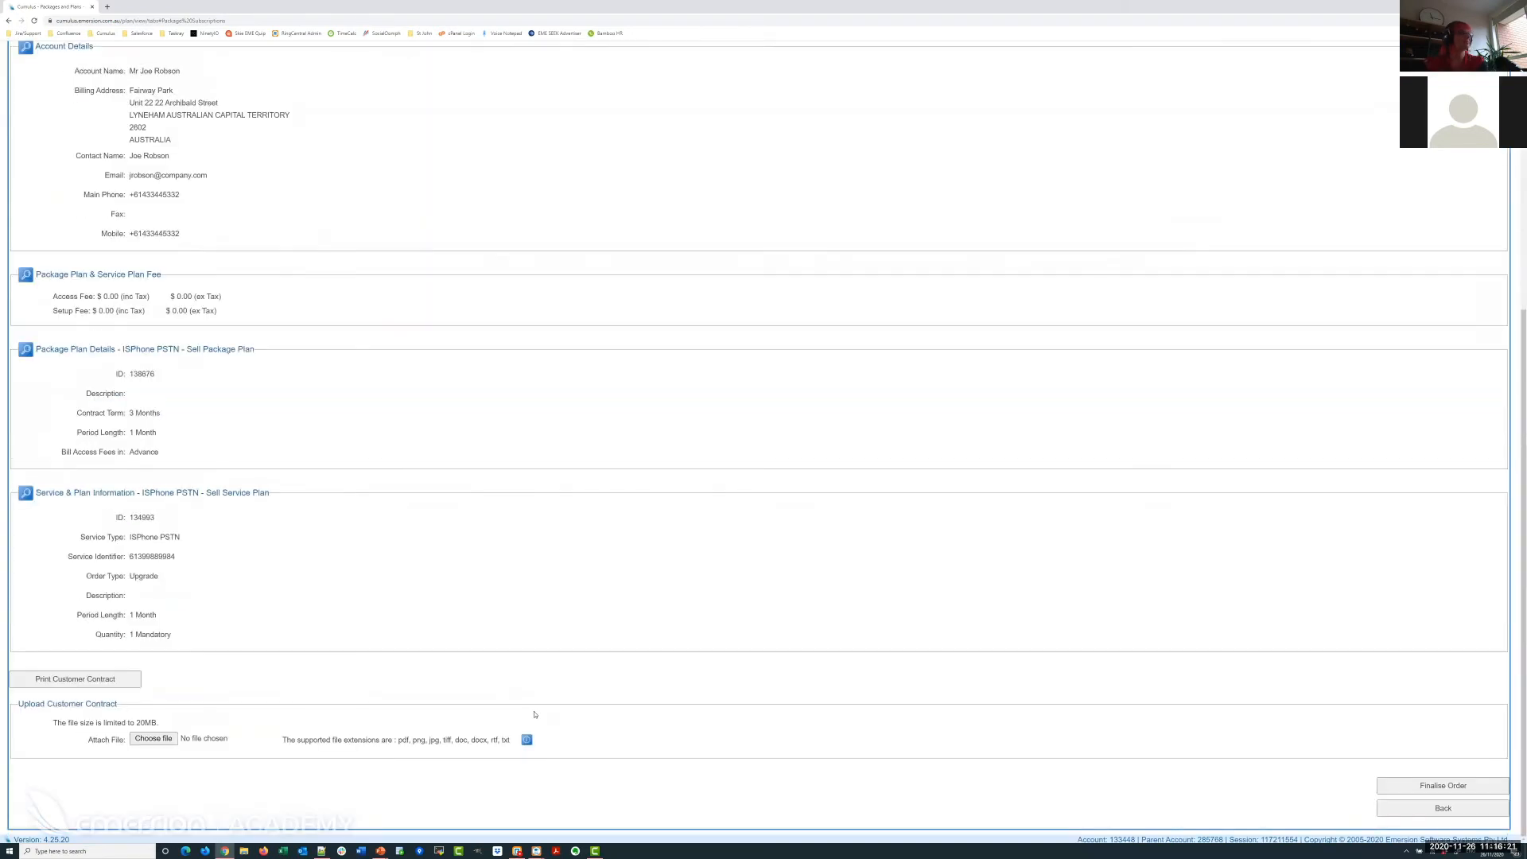
click(1432, 785)
click(836, 475)
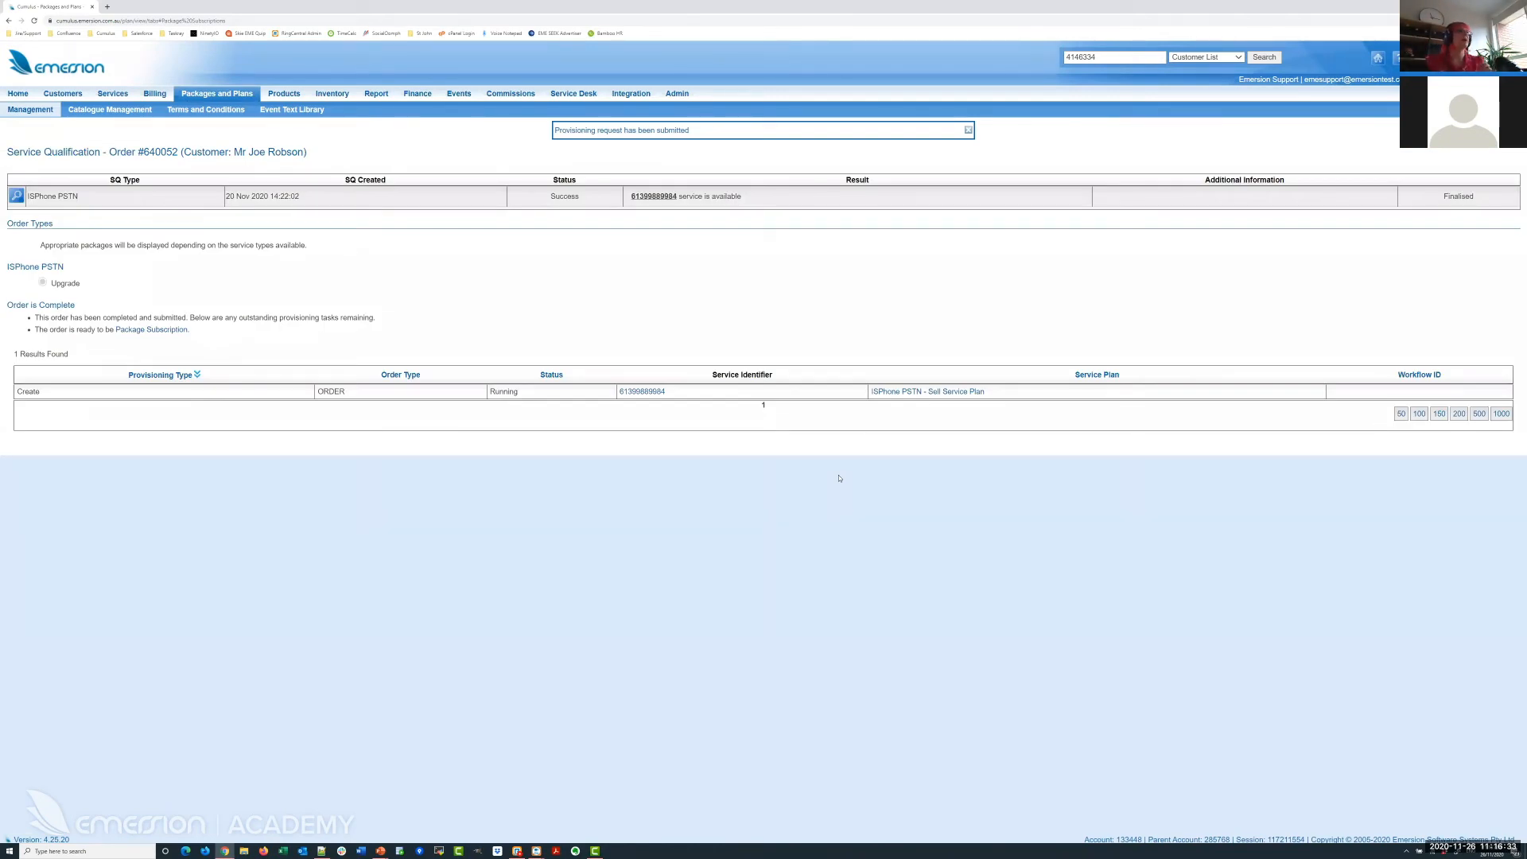
Open Services > Manual Provisioning in a new tab, closing the extra Bulk Provisioning tab.
drag(556, 127, 718, 123)
click(755, 138)
click(970, 130)
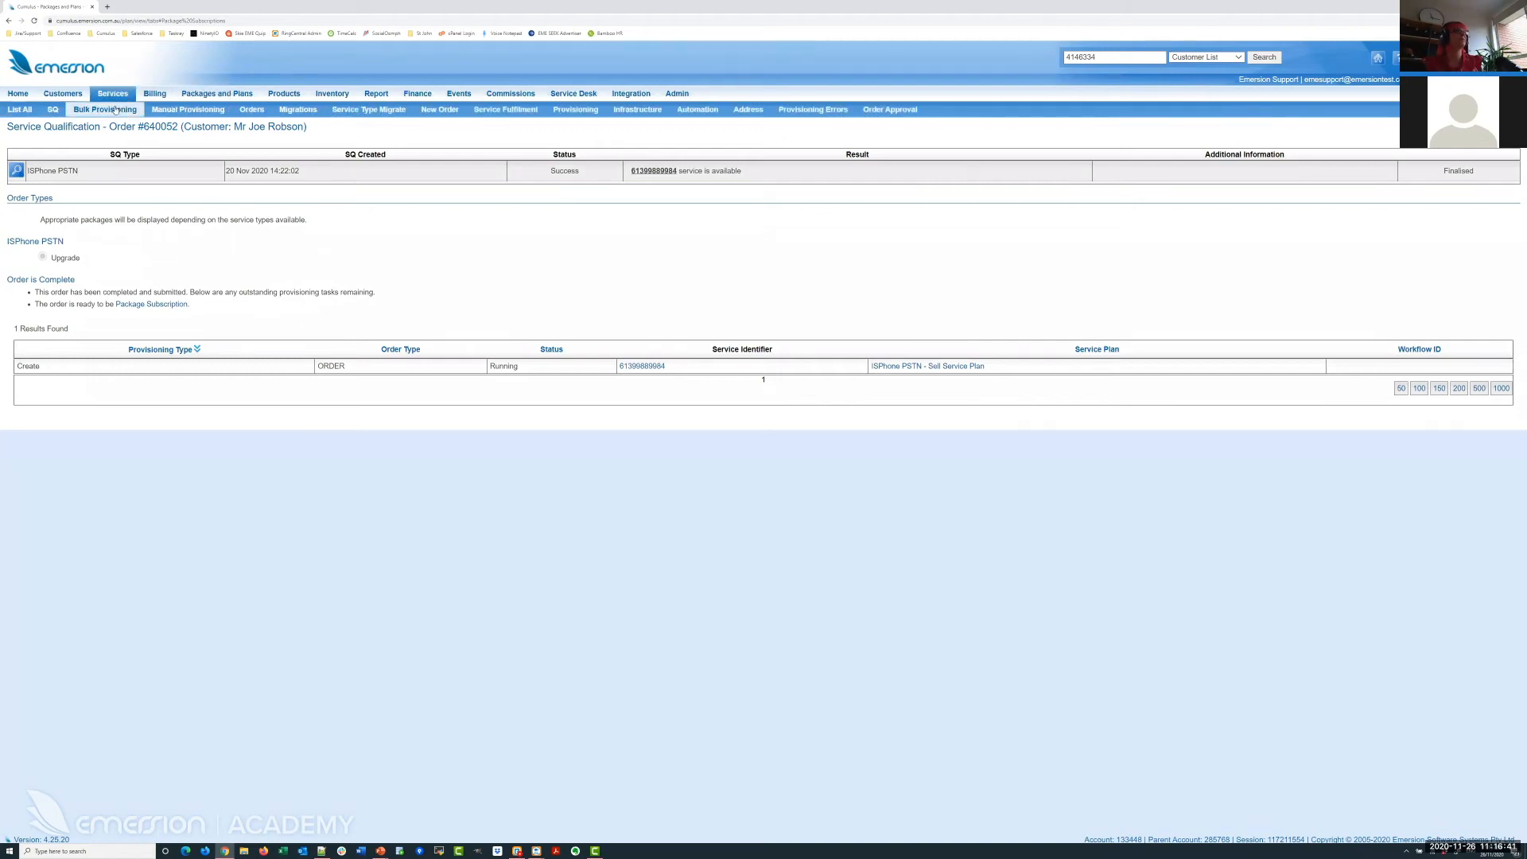
right_click(116, 109)
click(199, 113)
right_click(199, 110)
click(230, 114)
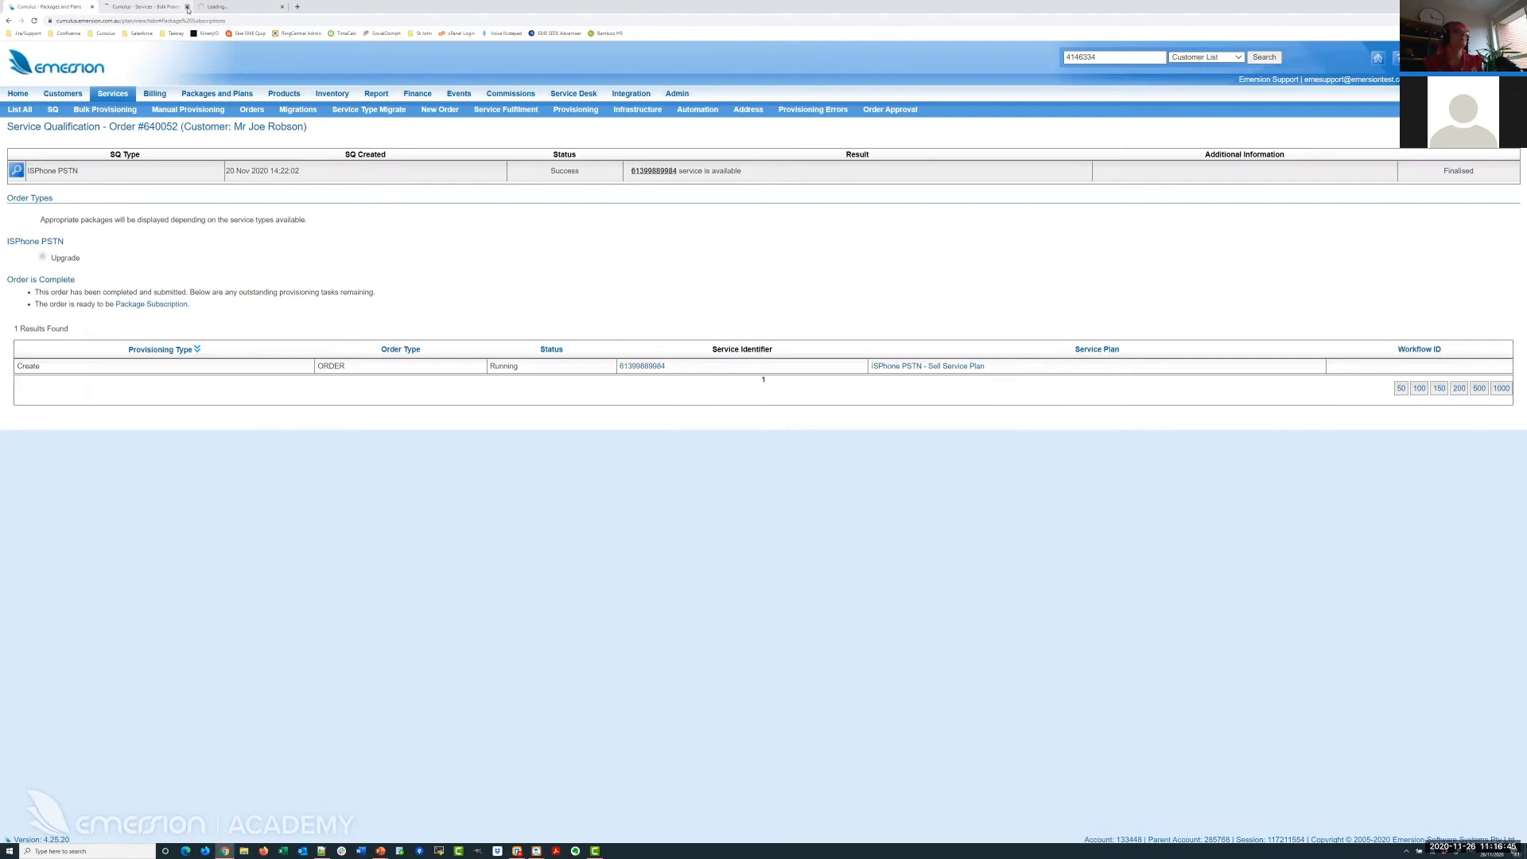
click(188, 7)
click(140, 7)
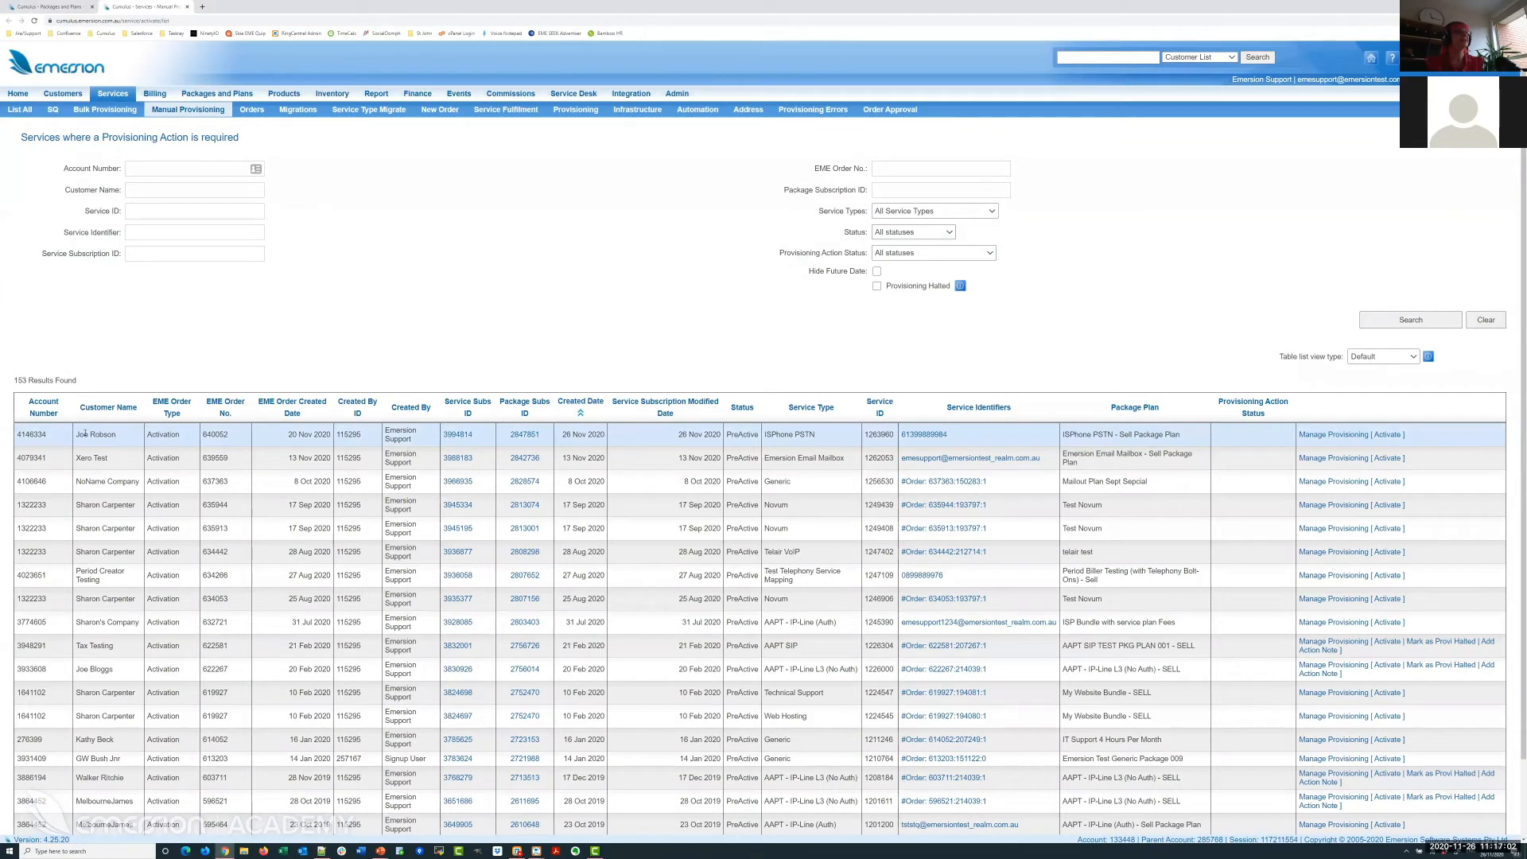
double_click(160, 435)
drag(953, 437, 763, 437)
click(765, 436)
click(1363, 437)
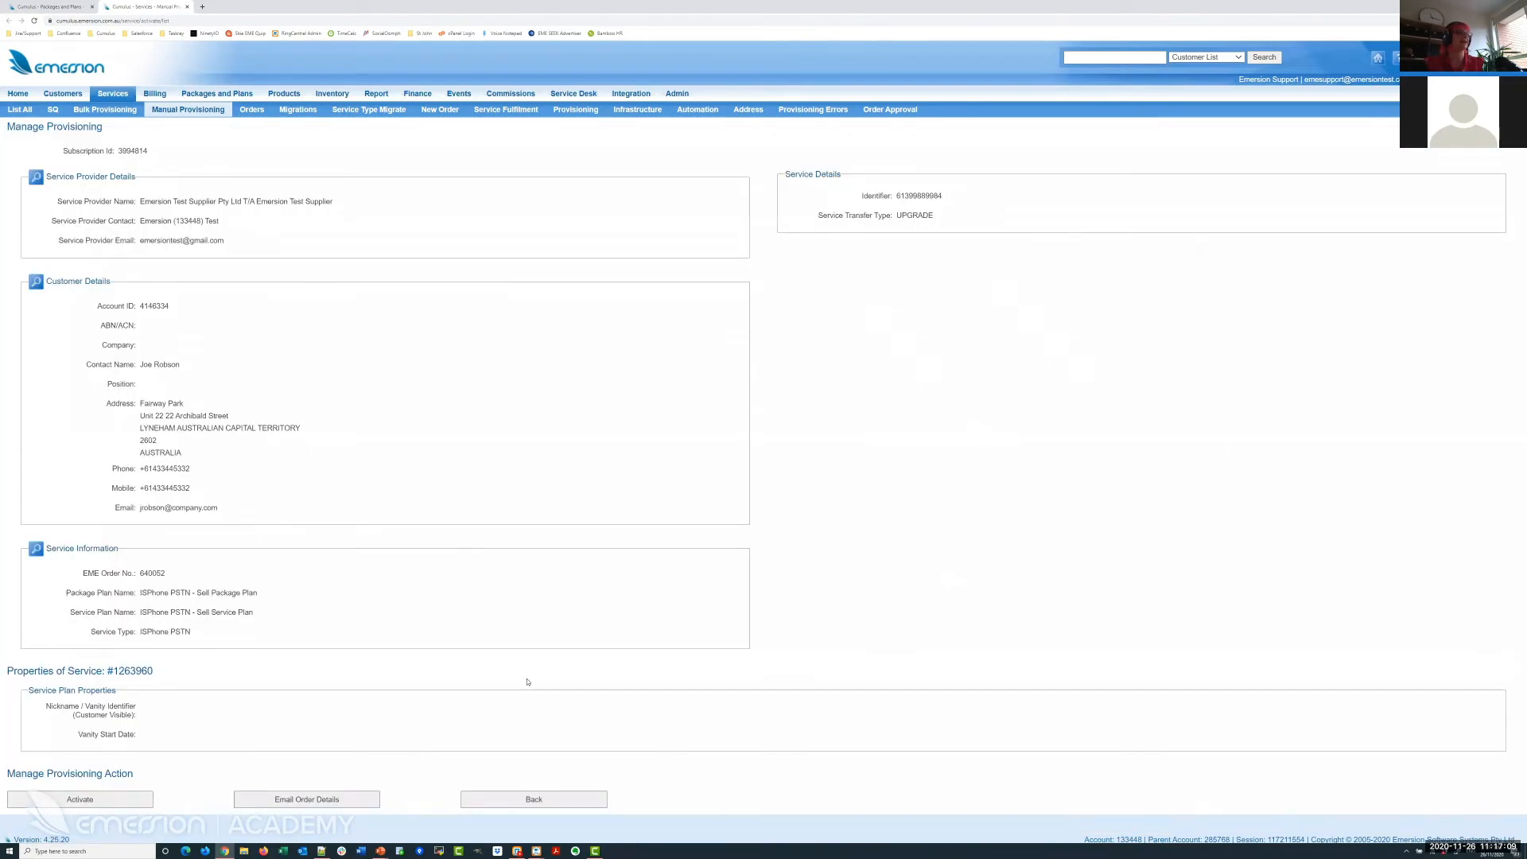
click(71, 802)
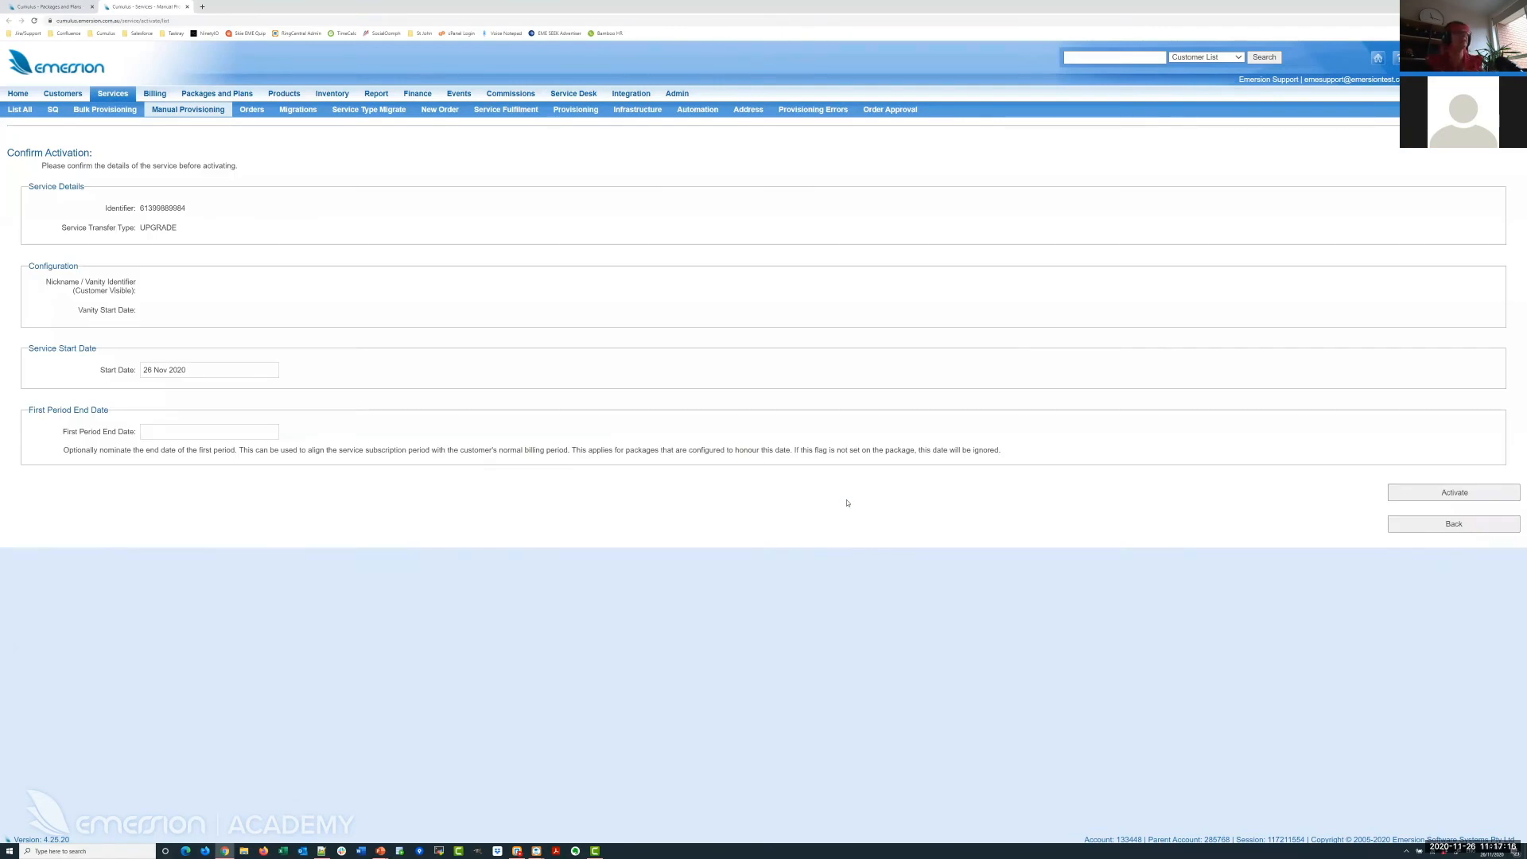
click(211, 367)
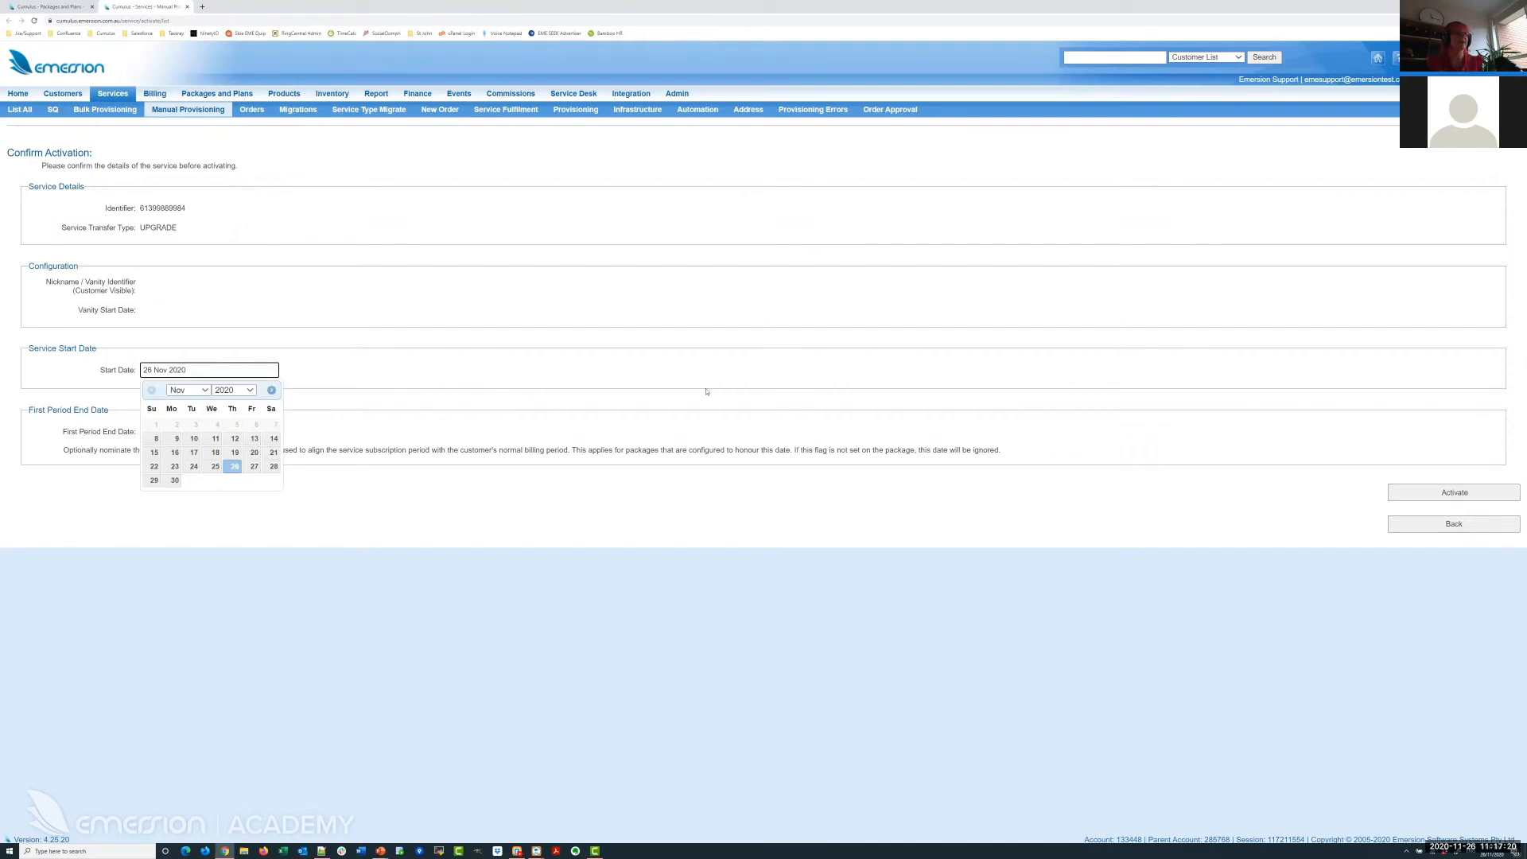
click(1474, 500)
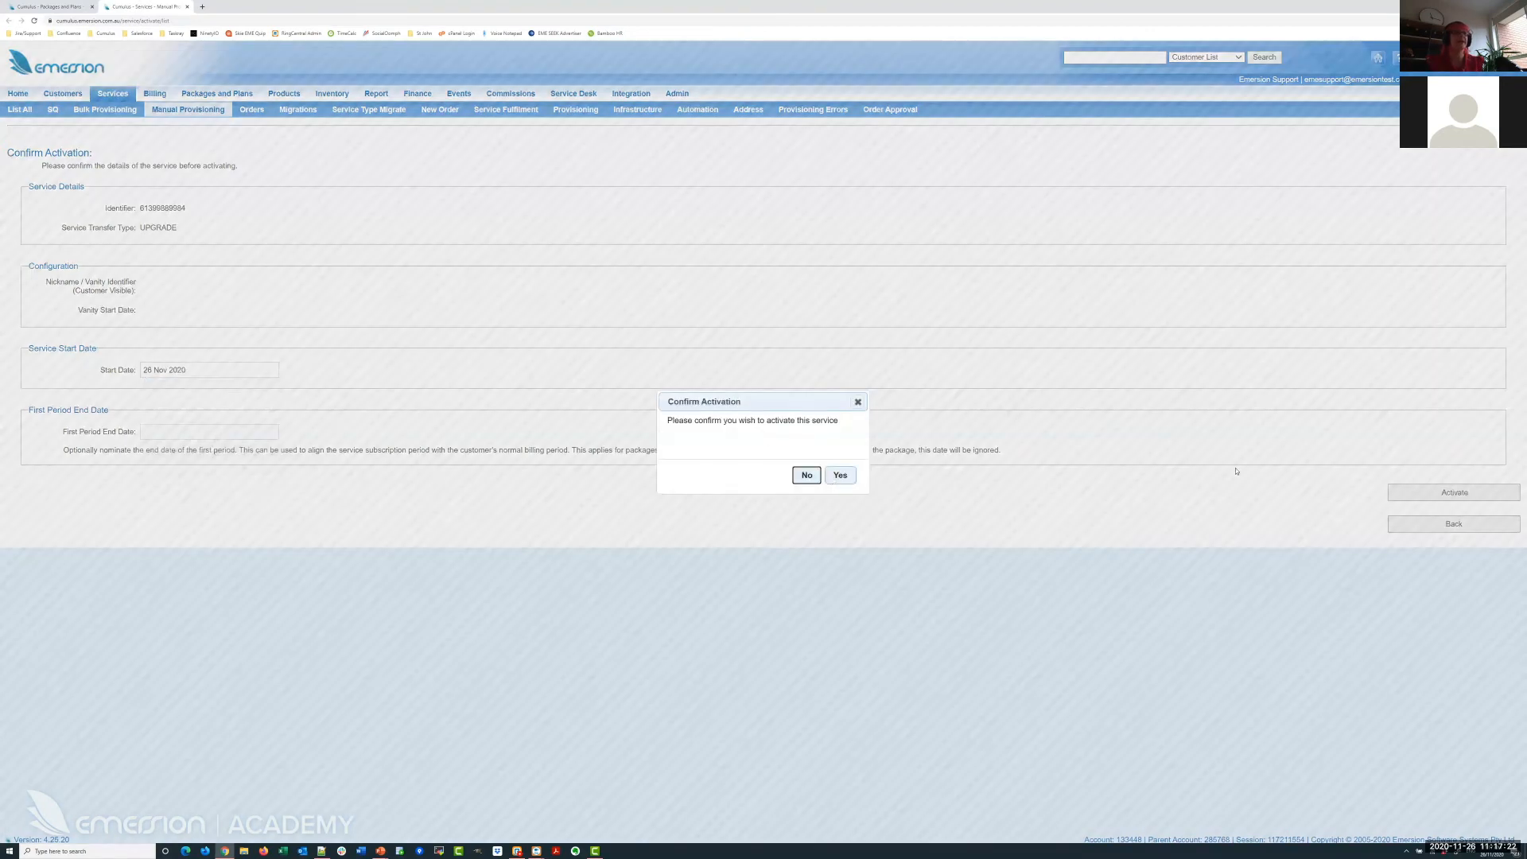
click(835, 476)
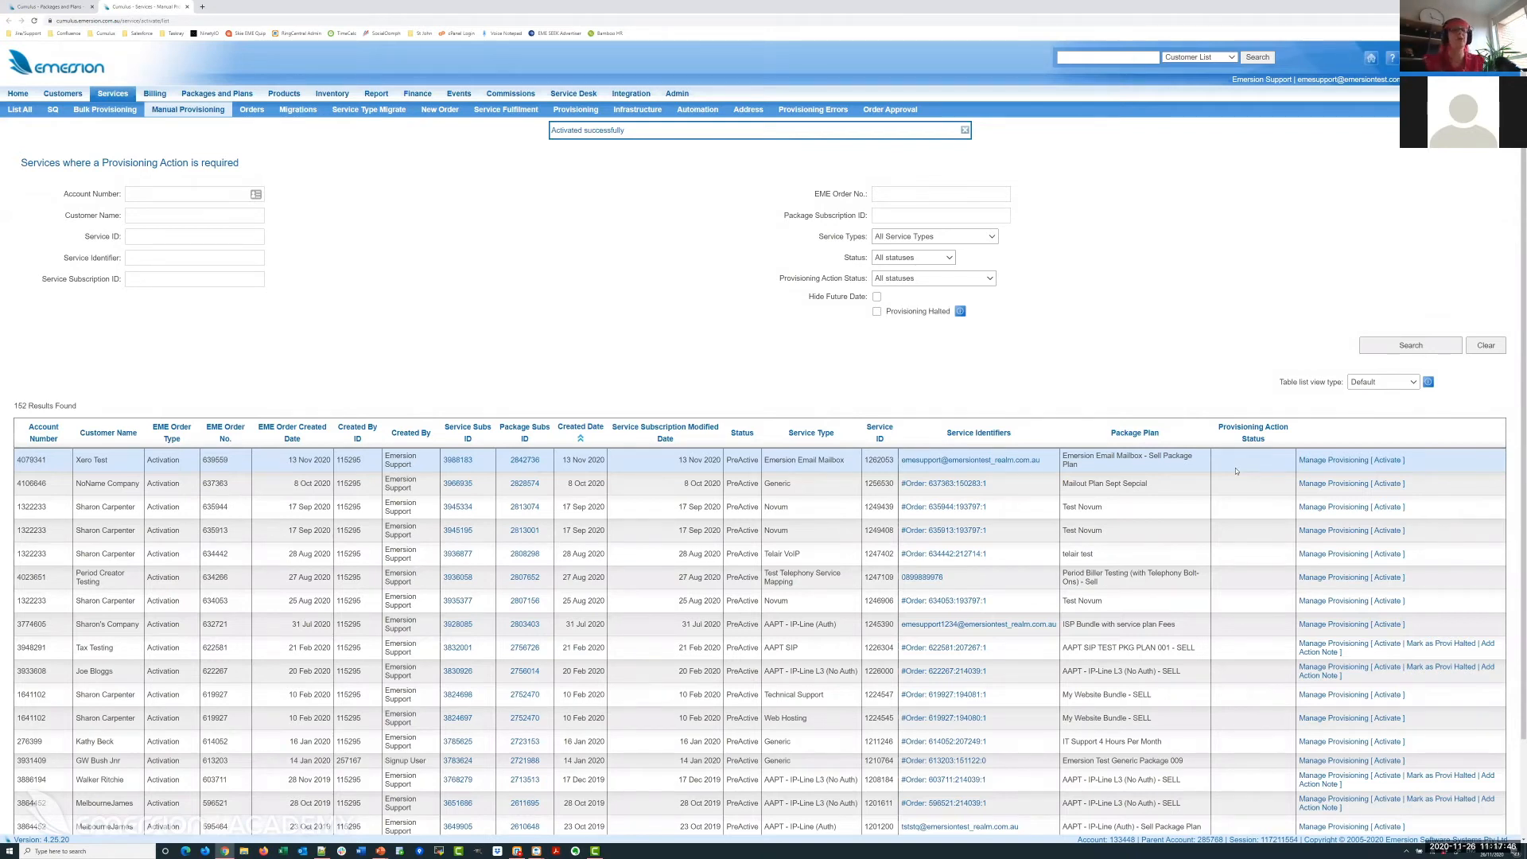
Confirm the ISPhone PSTN Sell Package Plan subscription is Active from 26 Nov 2020 and review pending cardlines.
click(965, 129)
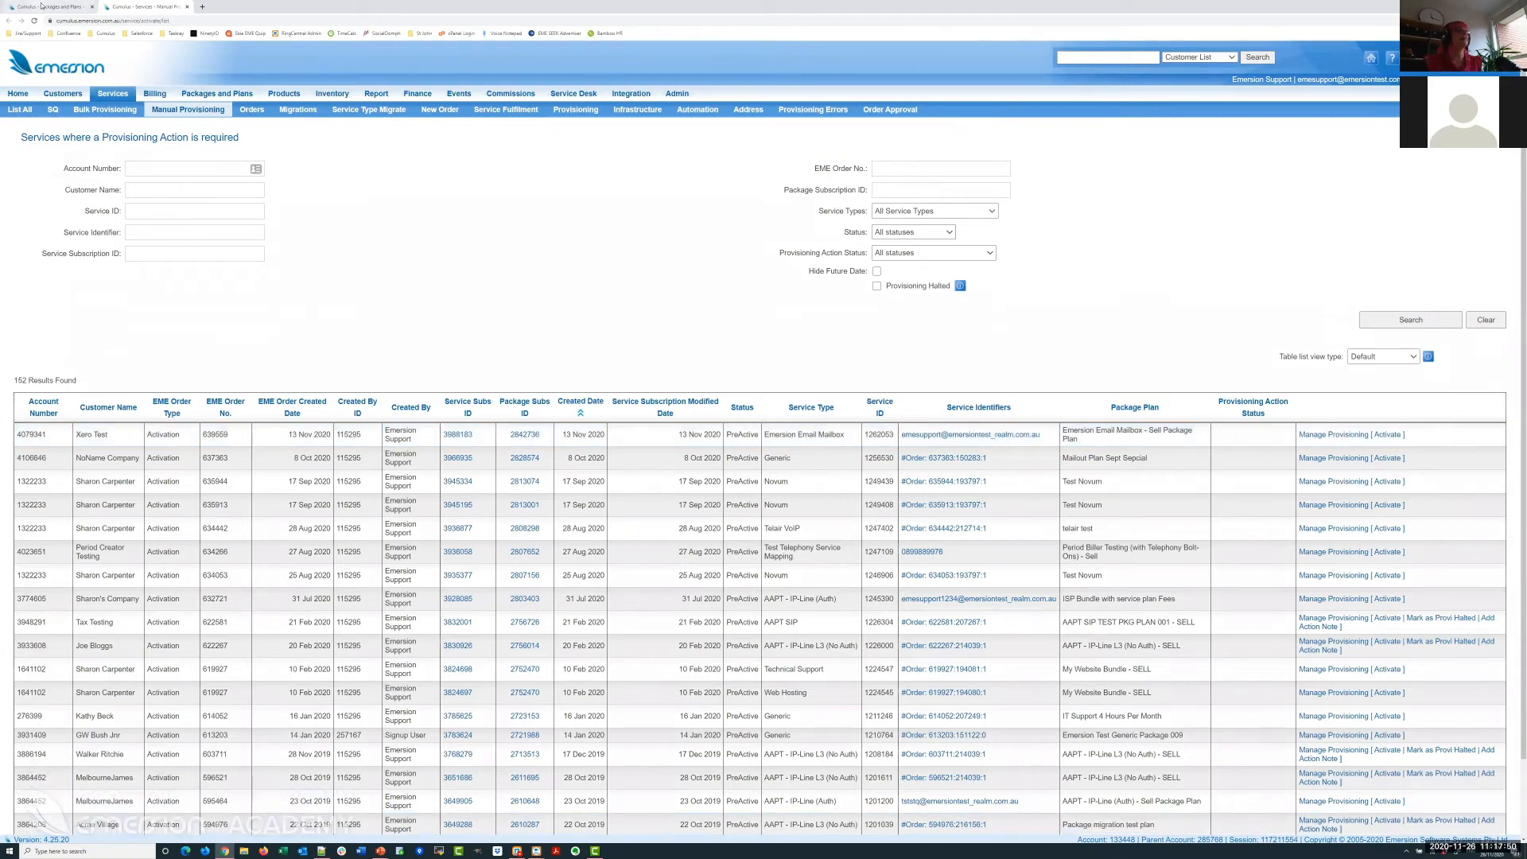
click(40, 6)
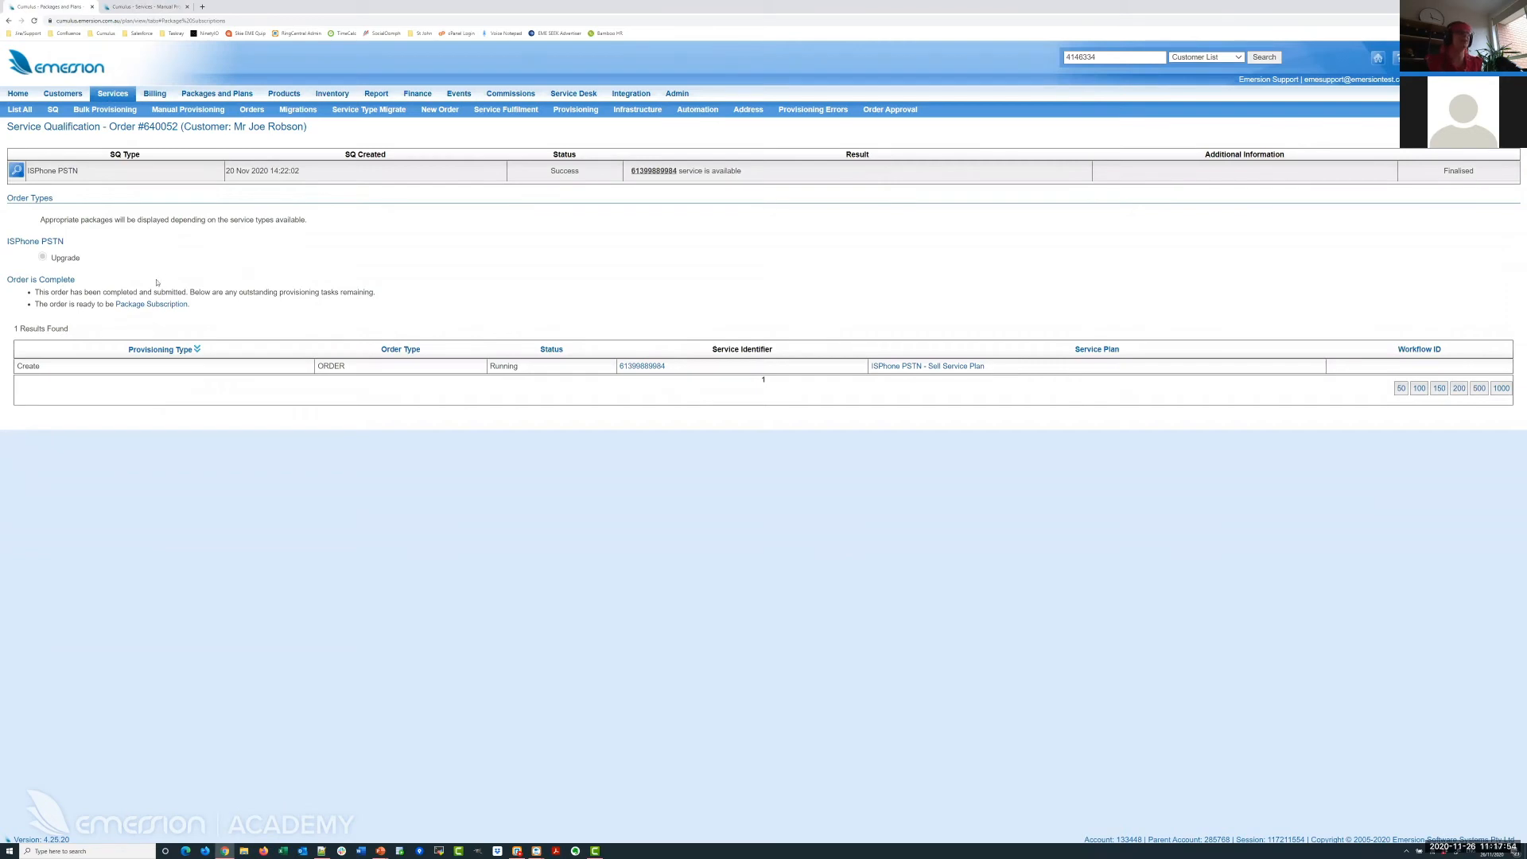
click(151, 305)
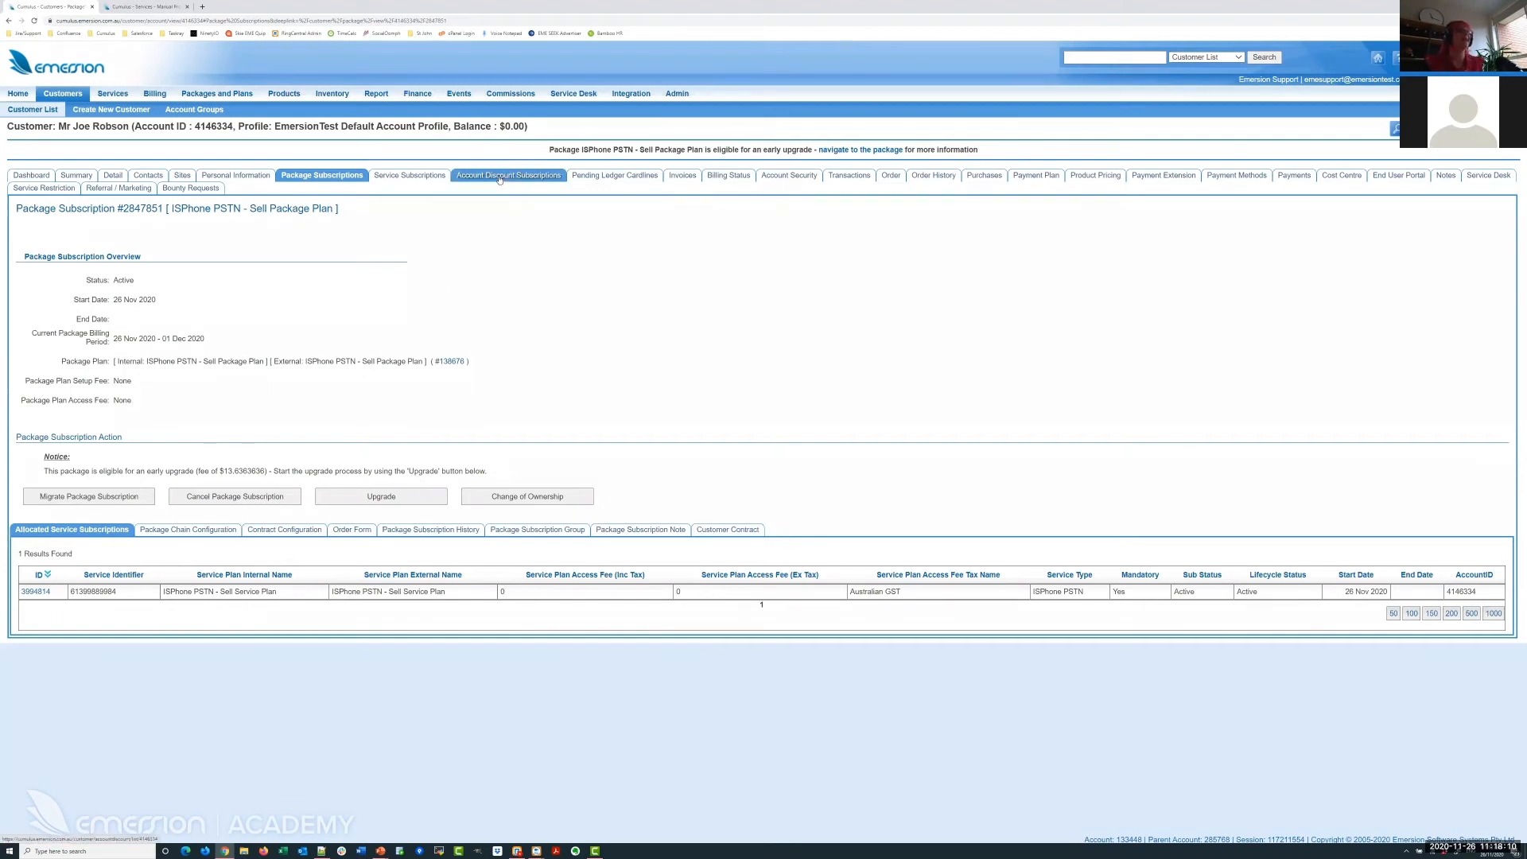
click(611, 176)
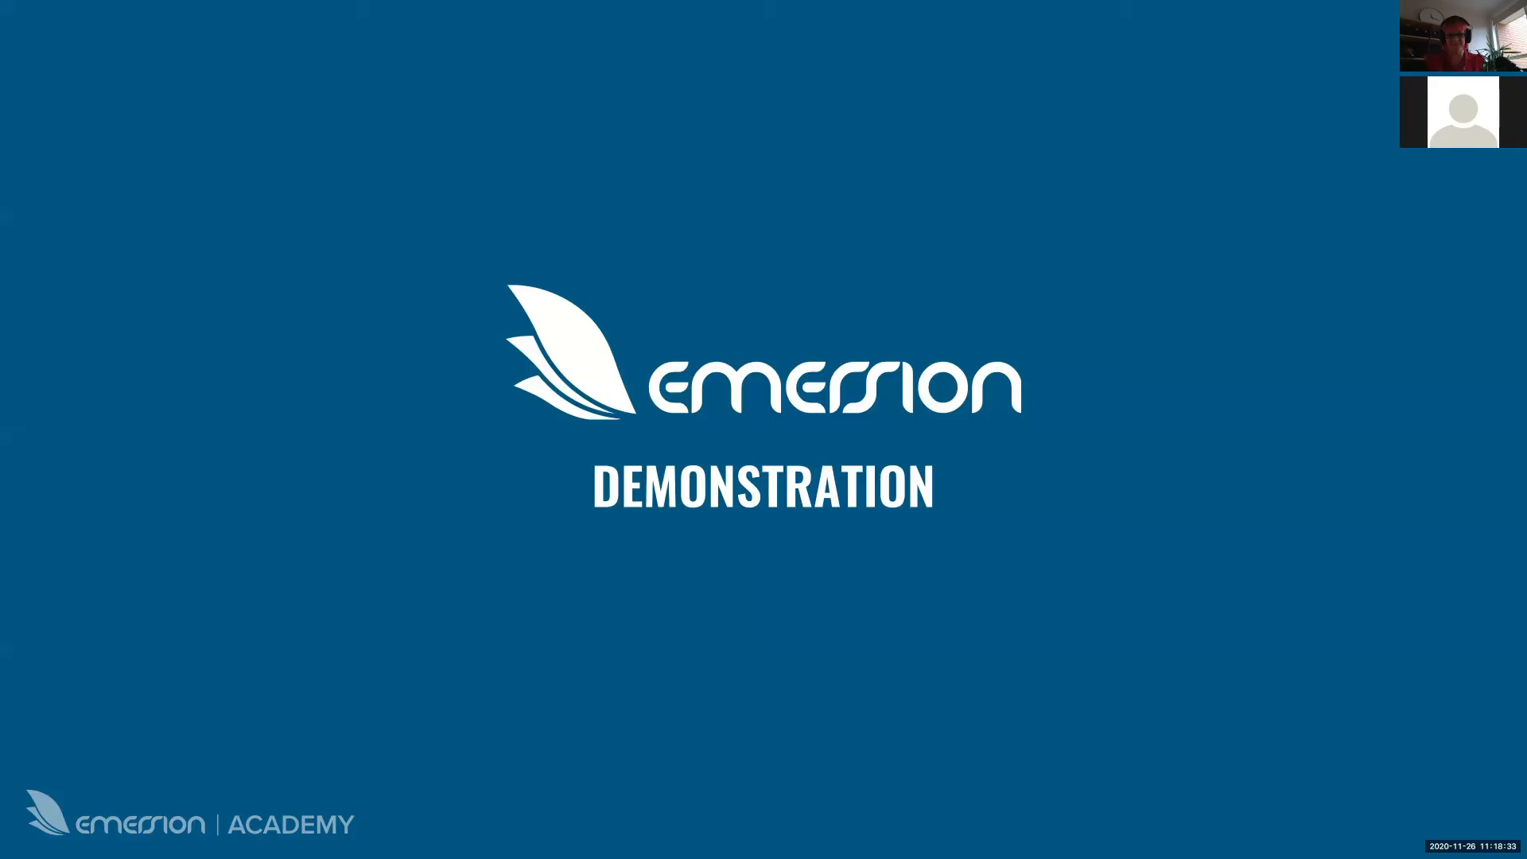
Advance the slides to Ongoing Period Discount and reveal its description.
key(Right)
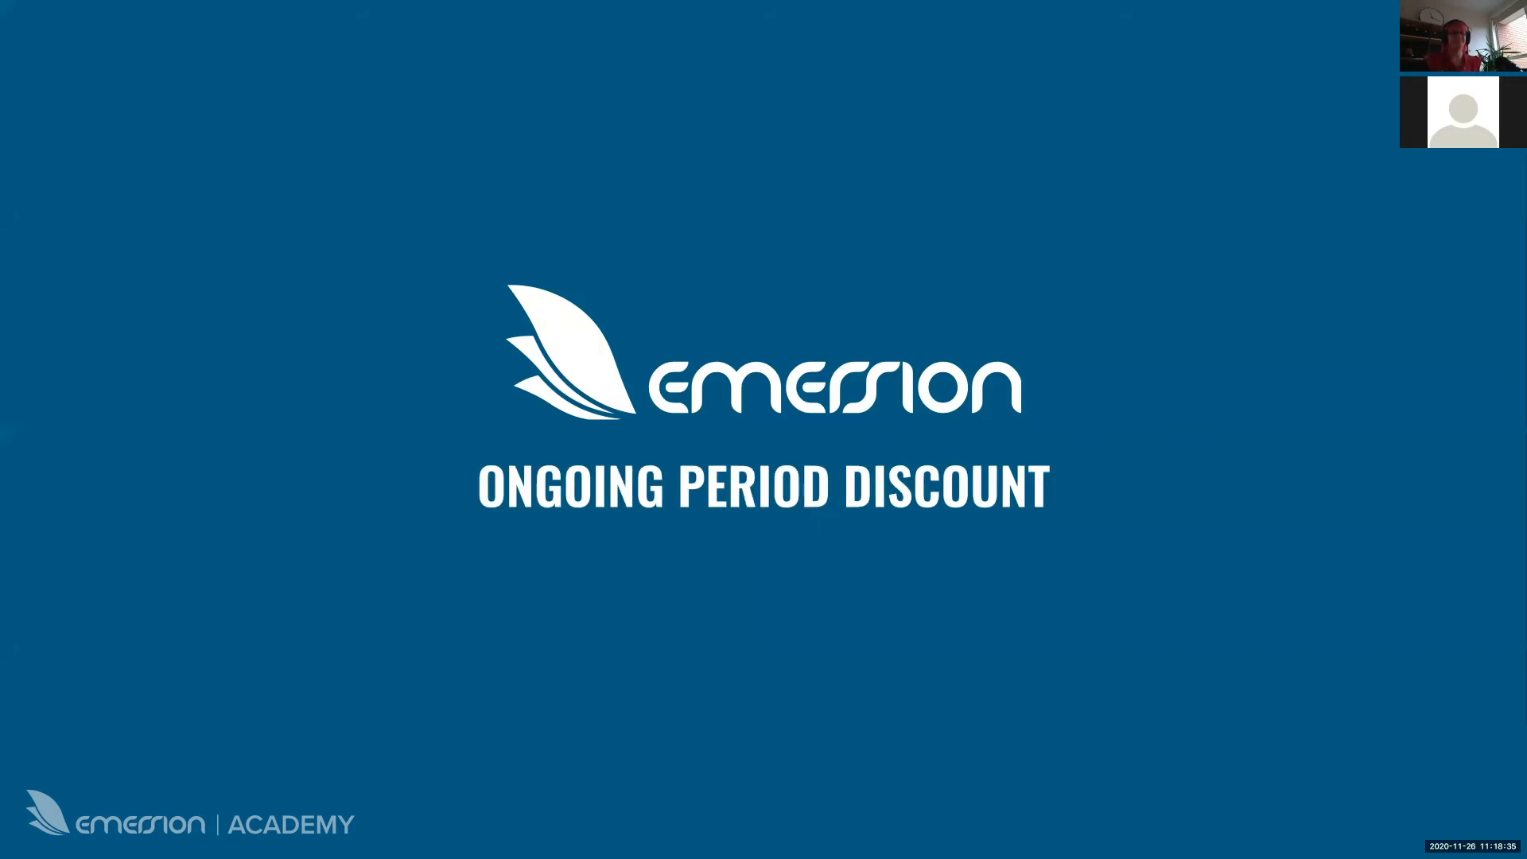
key(Right)
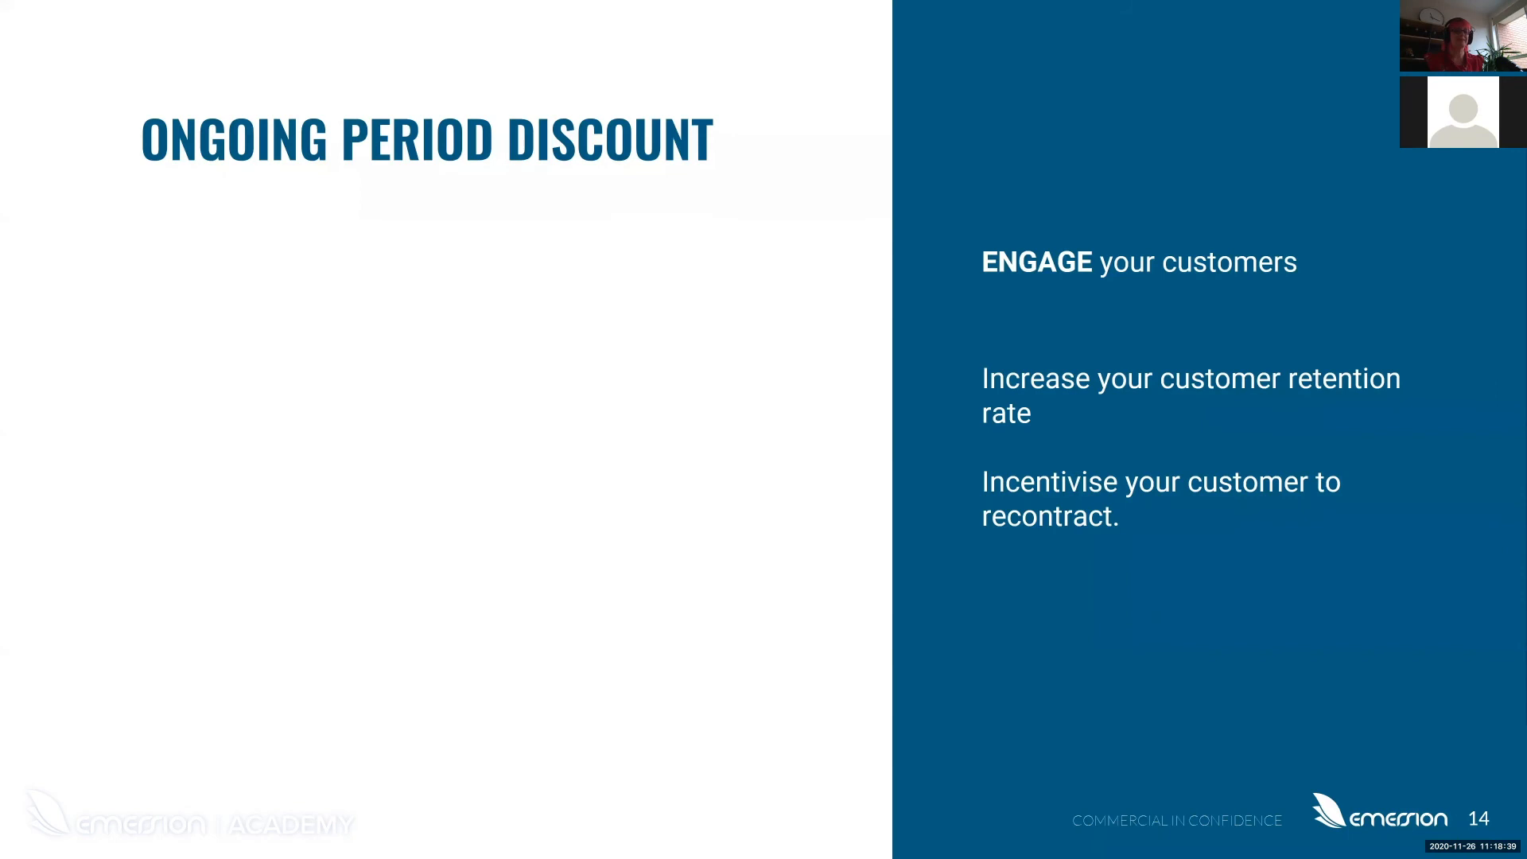
key(Right)
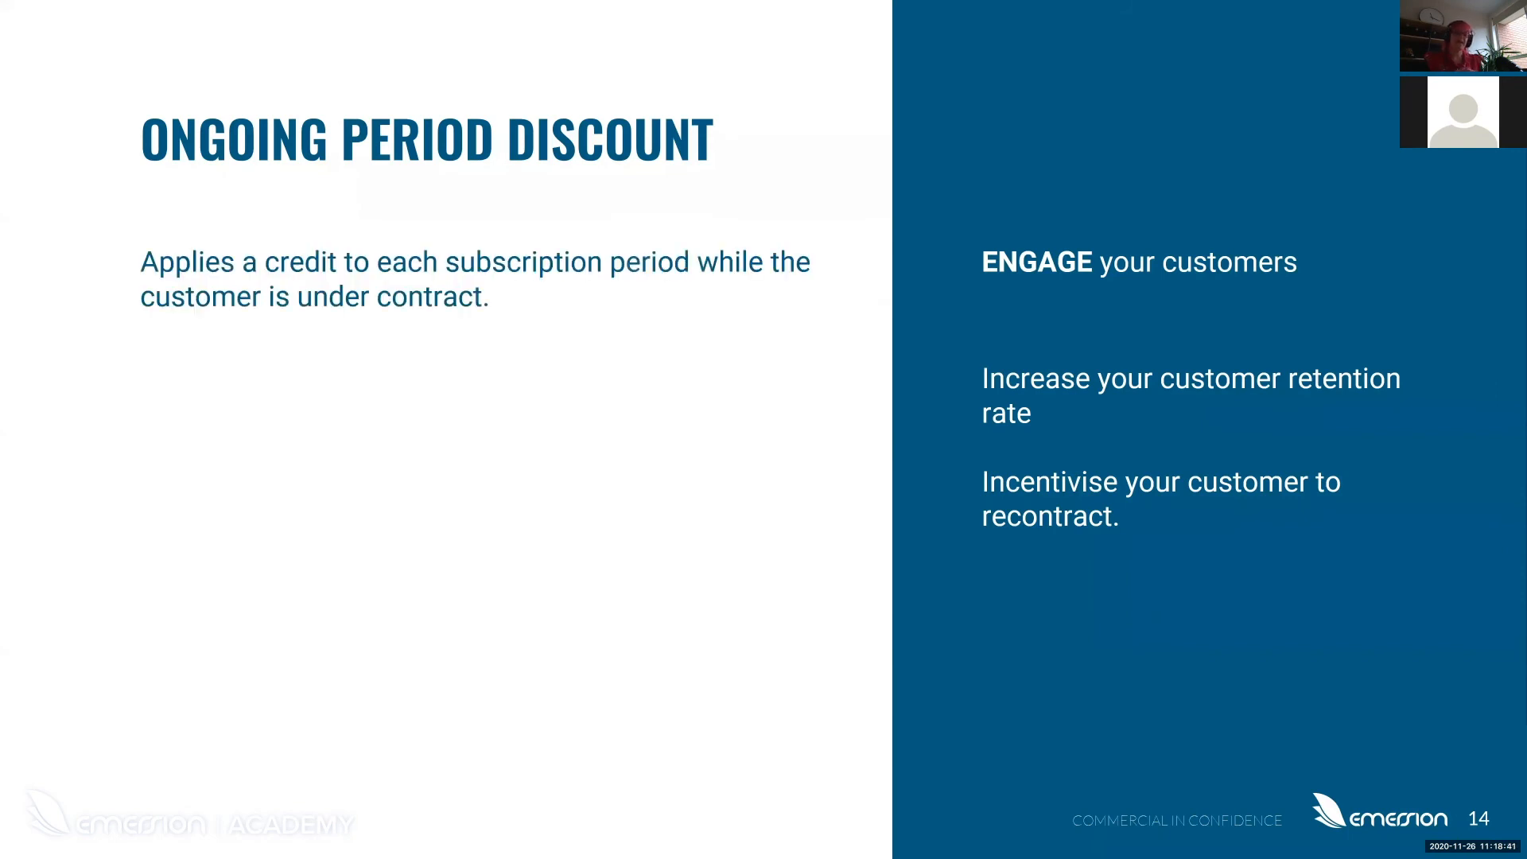
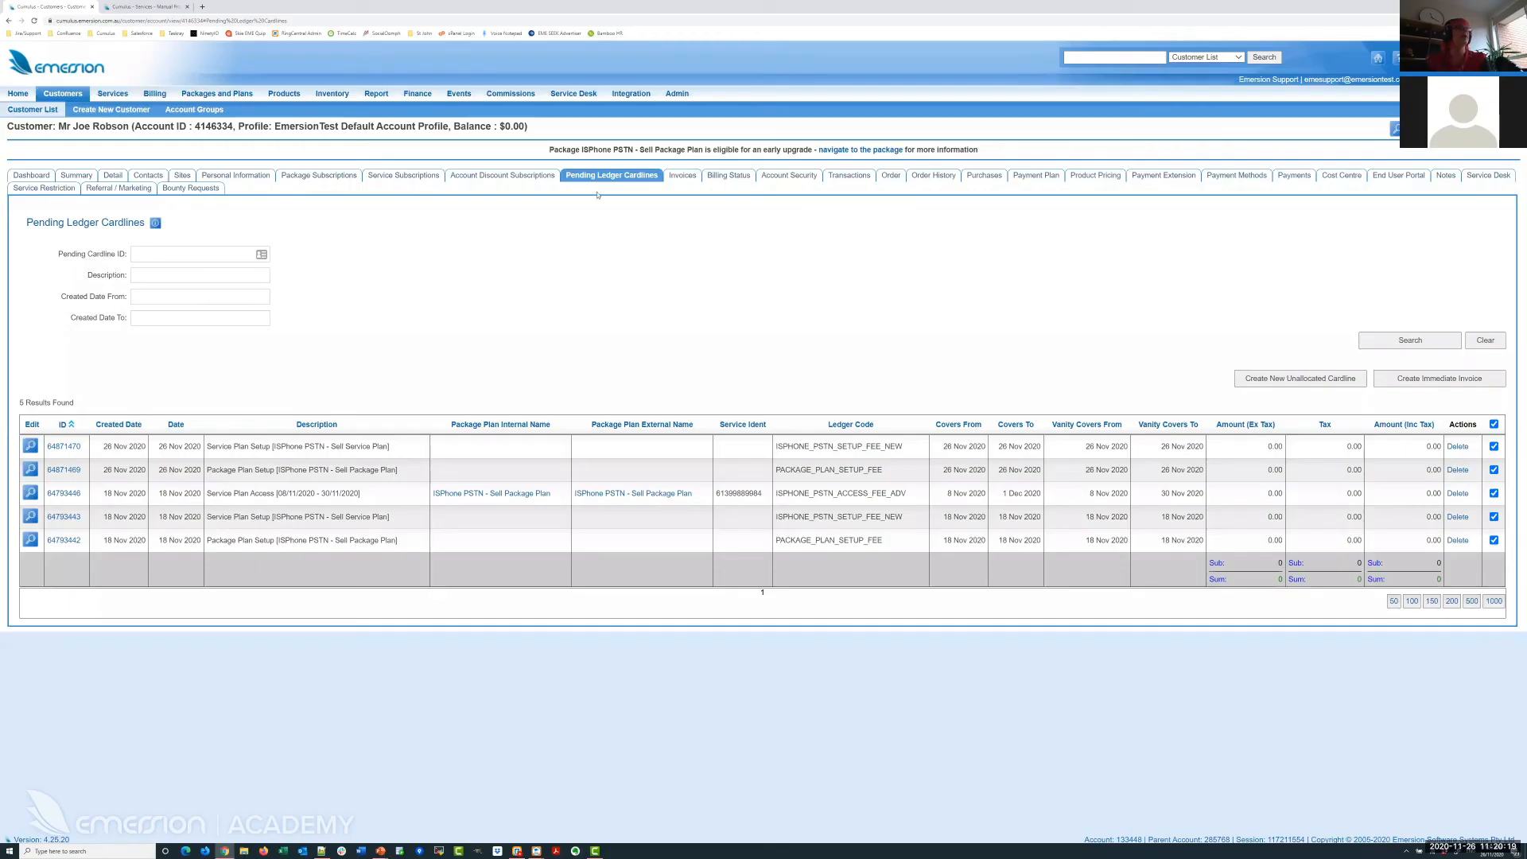
Search the contract types for ID 52076 and open '24M w/ Ongoing Period Discount' for editing.
key(ctrl+Tab)
click(224, 95)
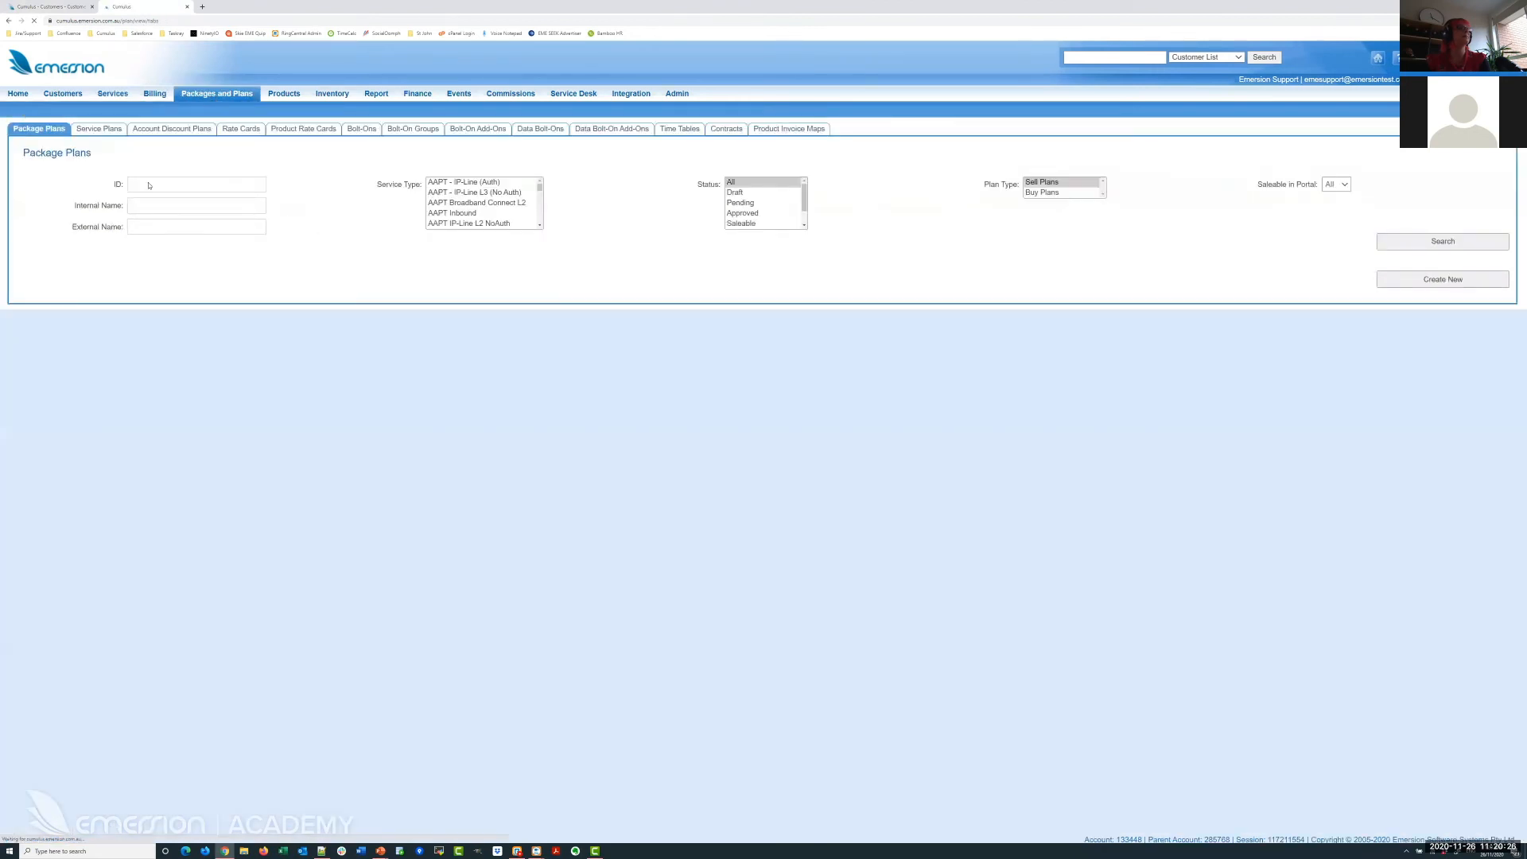
click(199, 185)
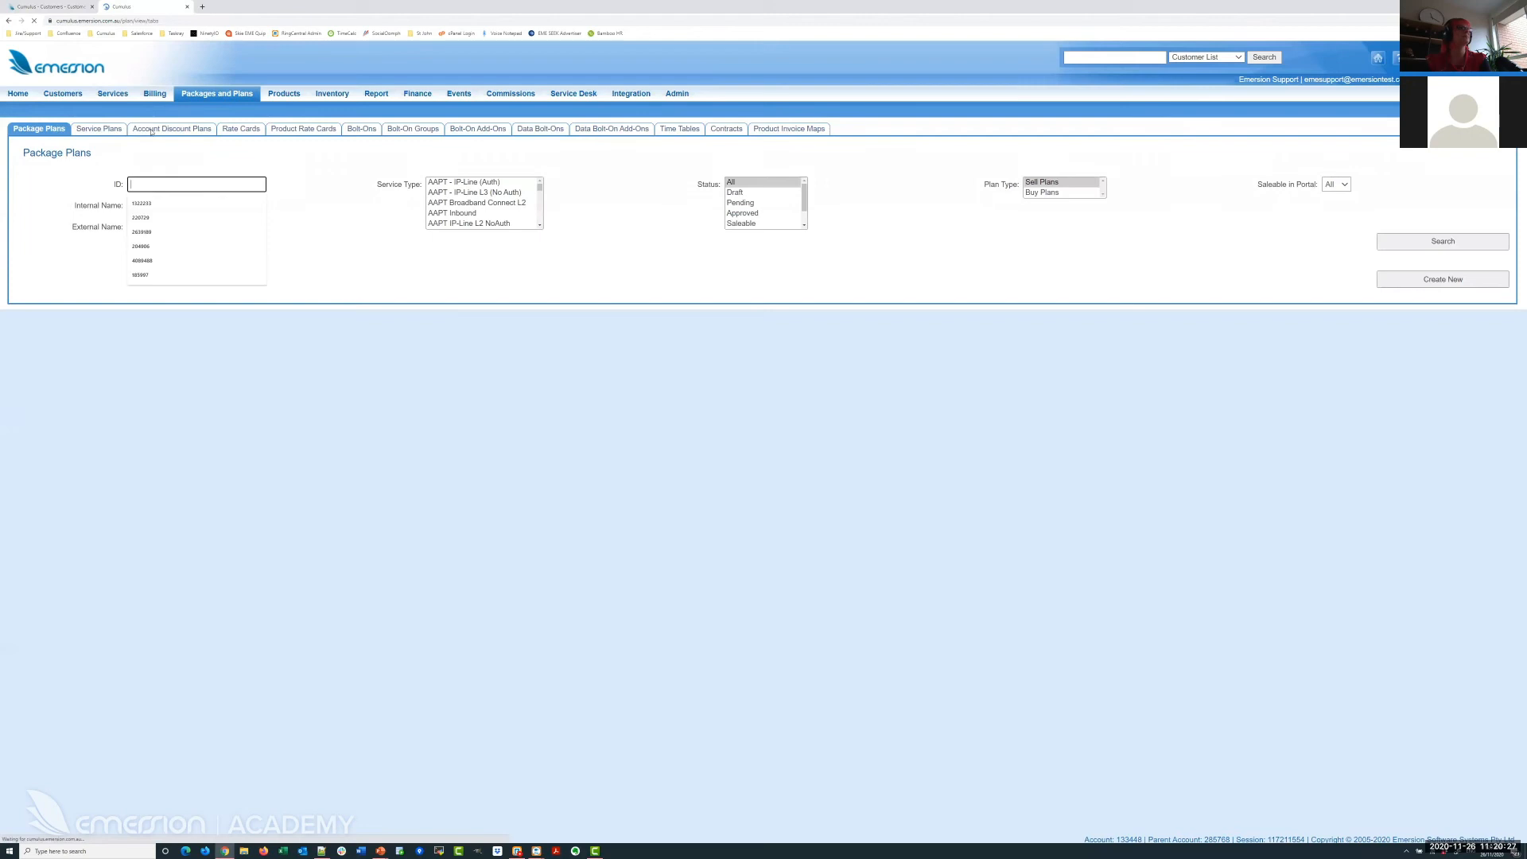
click(726, 129)
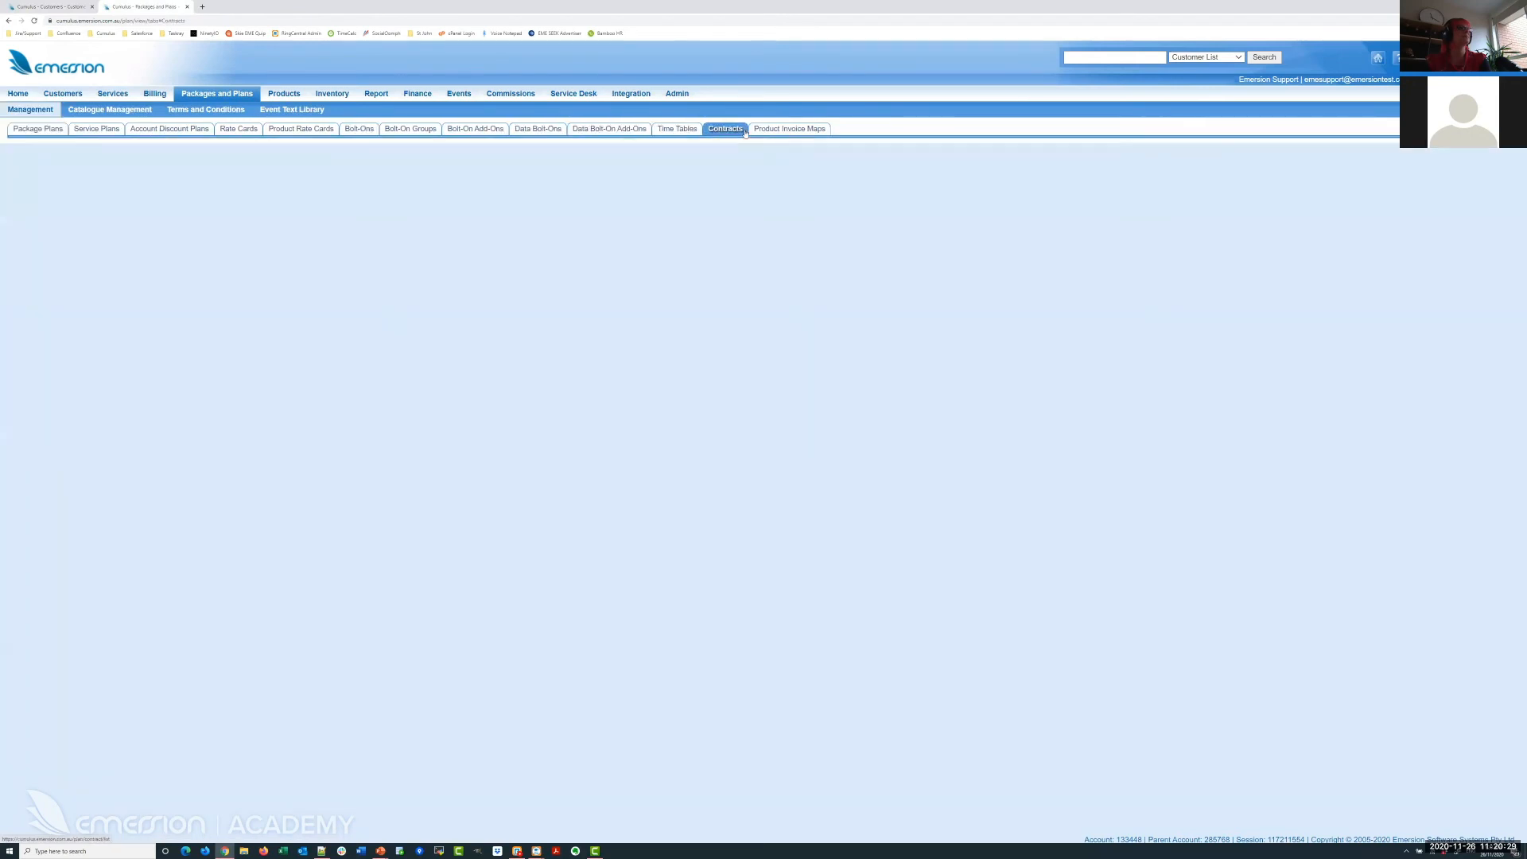
click(177, 182)
text(52076)
key(Return)
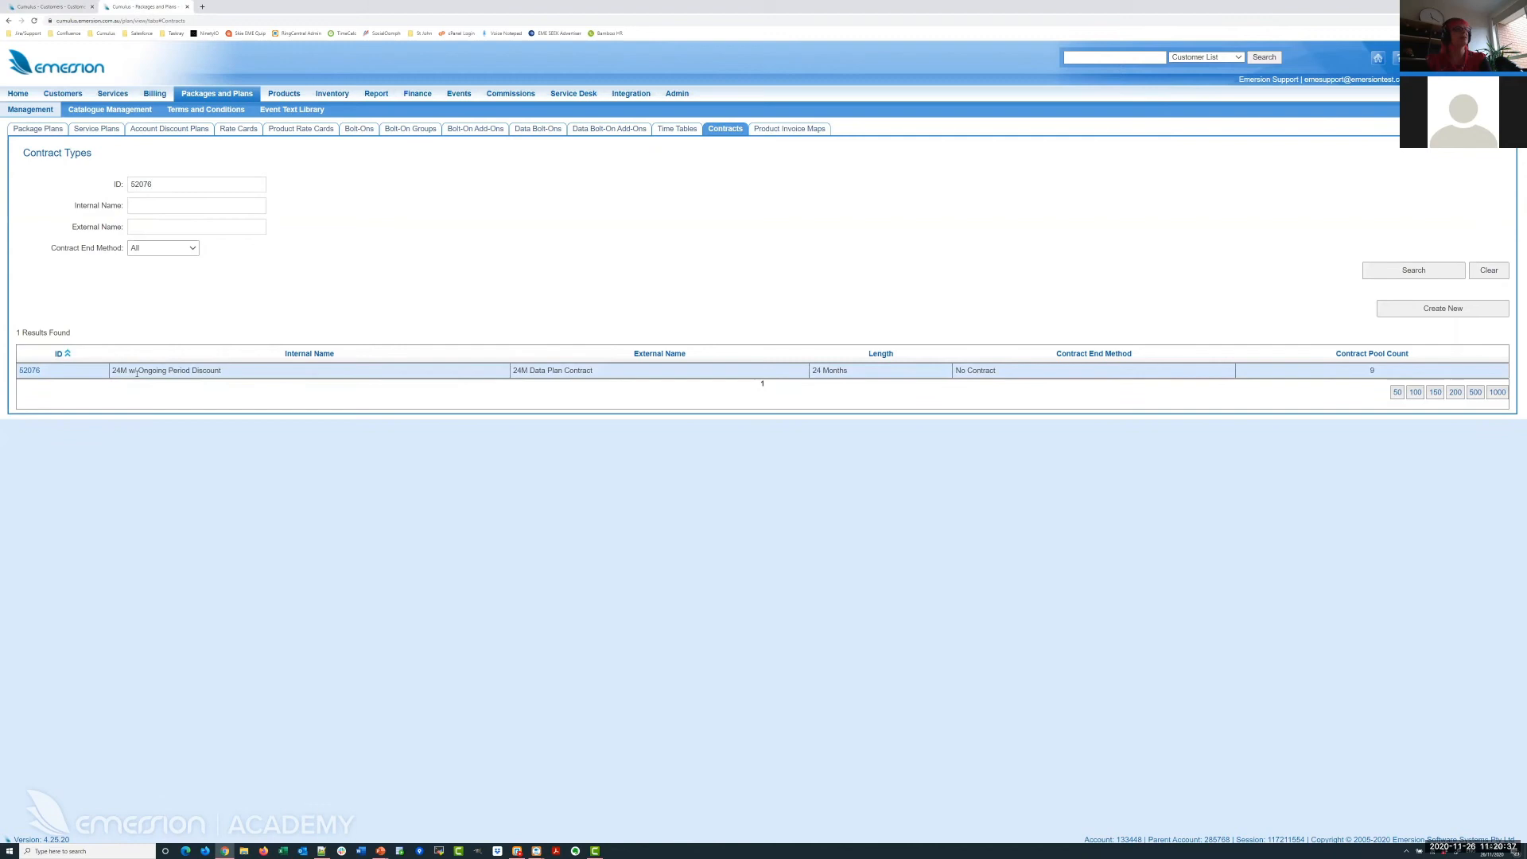
click(20, 373)
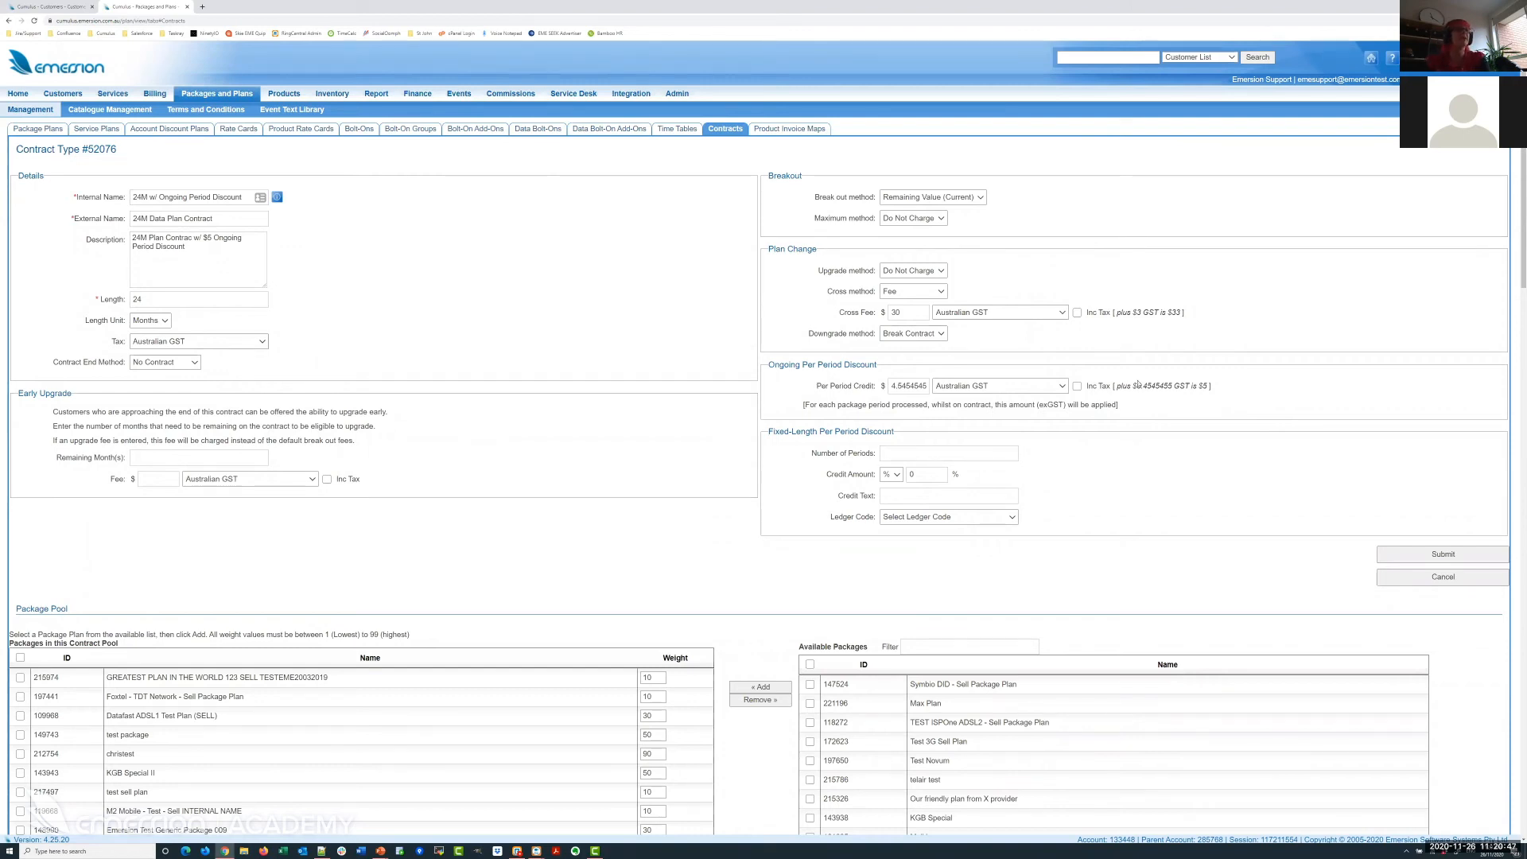
Replace the Ongoing Per Period Discount credit with $5 and tick Inc Tax.
drag(768, 365, 876, 366)
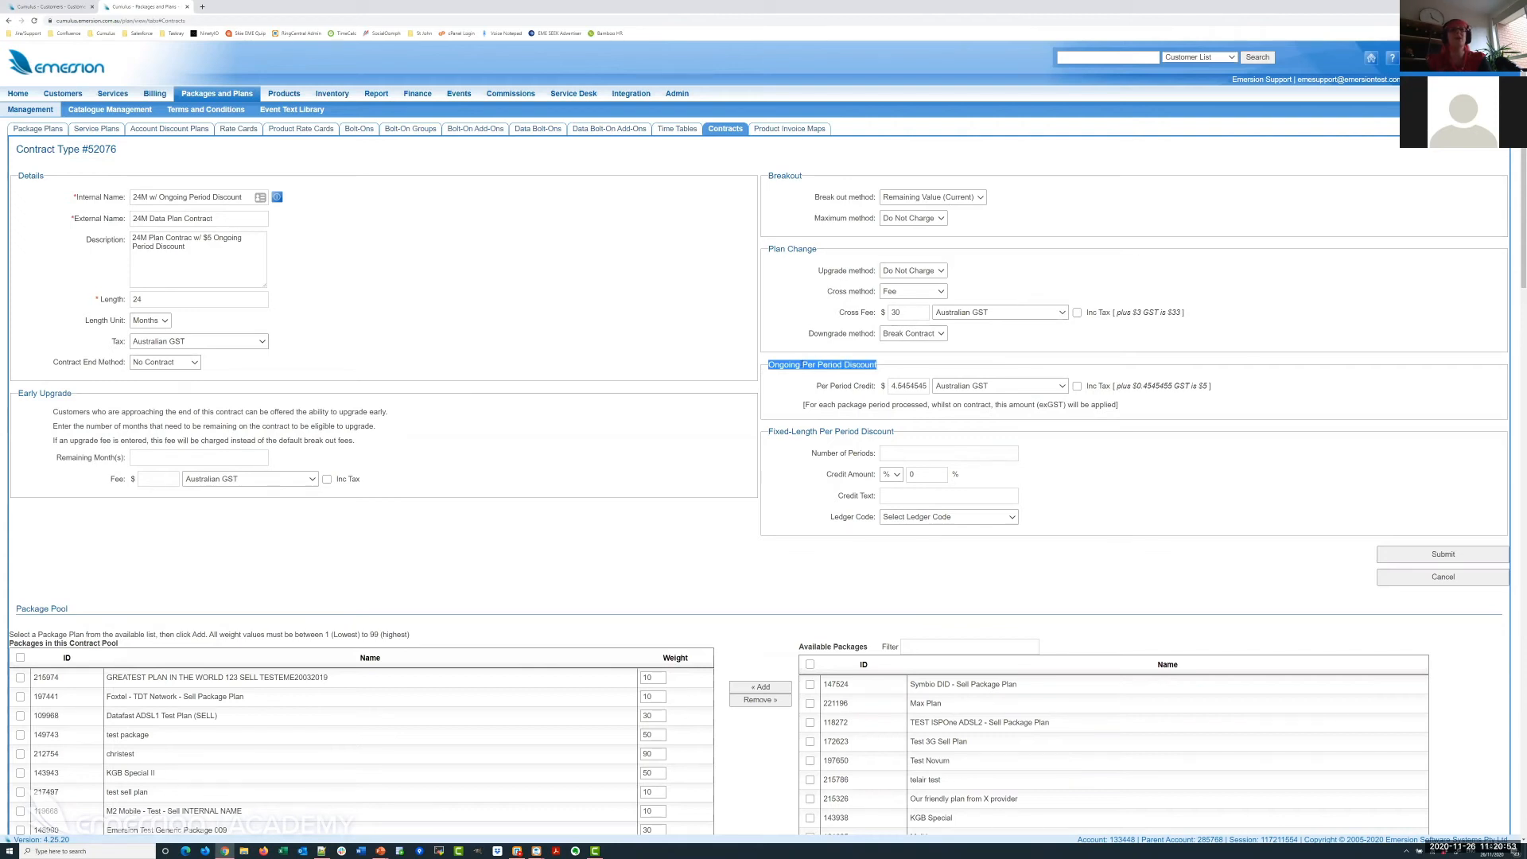
click(808, 392)
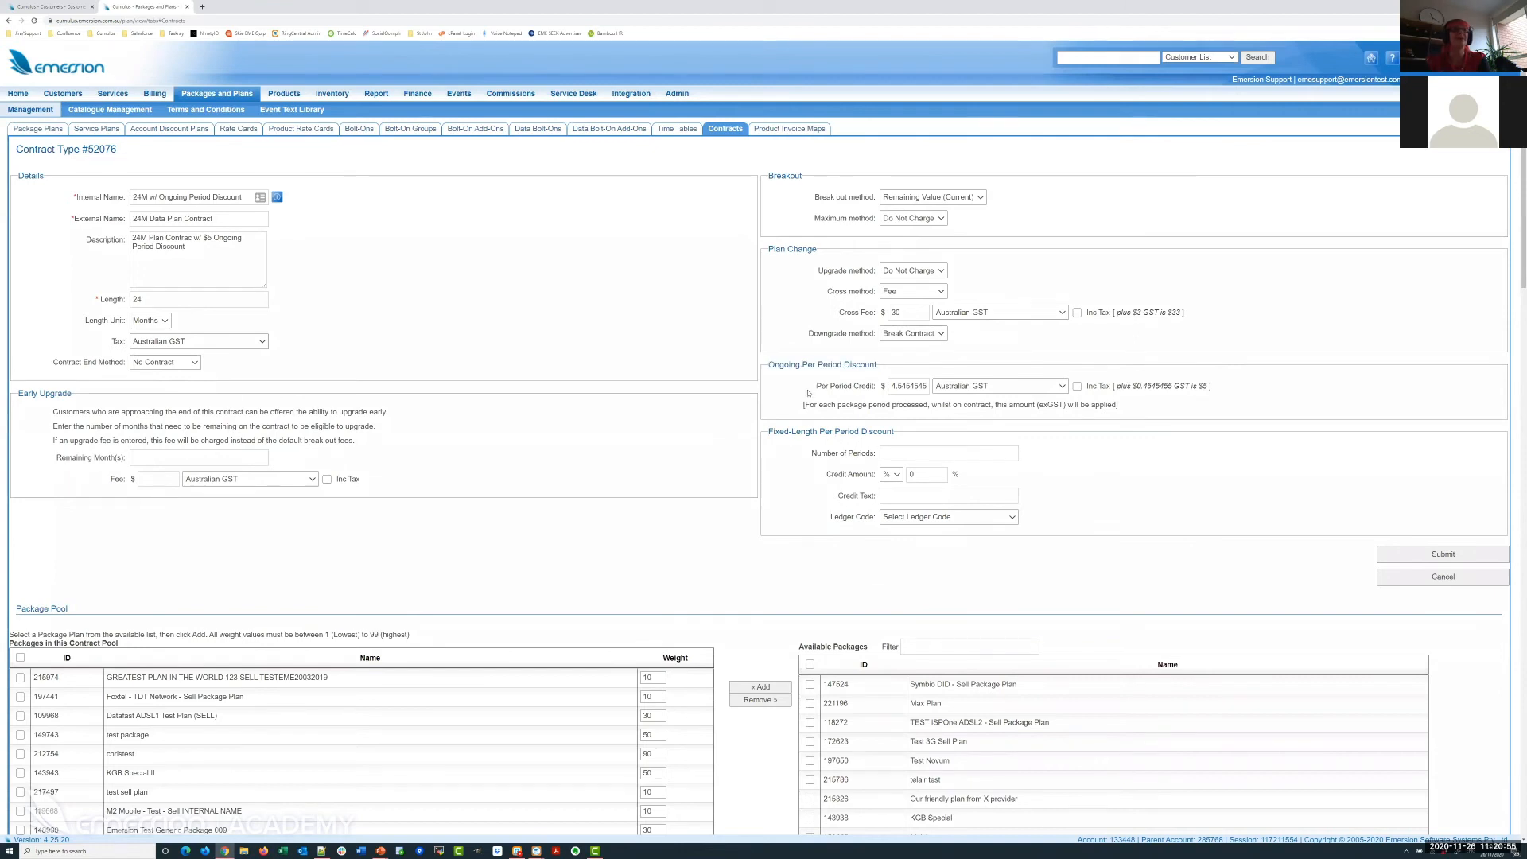
drag(817, 388, 874, 390)
click(874, 389)
click(1408, 377)
click(901, 385)
text(5)
click(1078, 387)
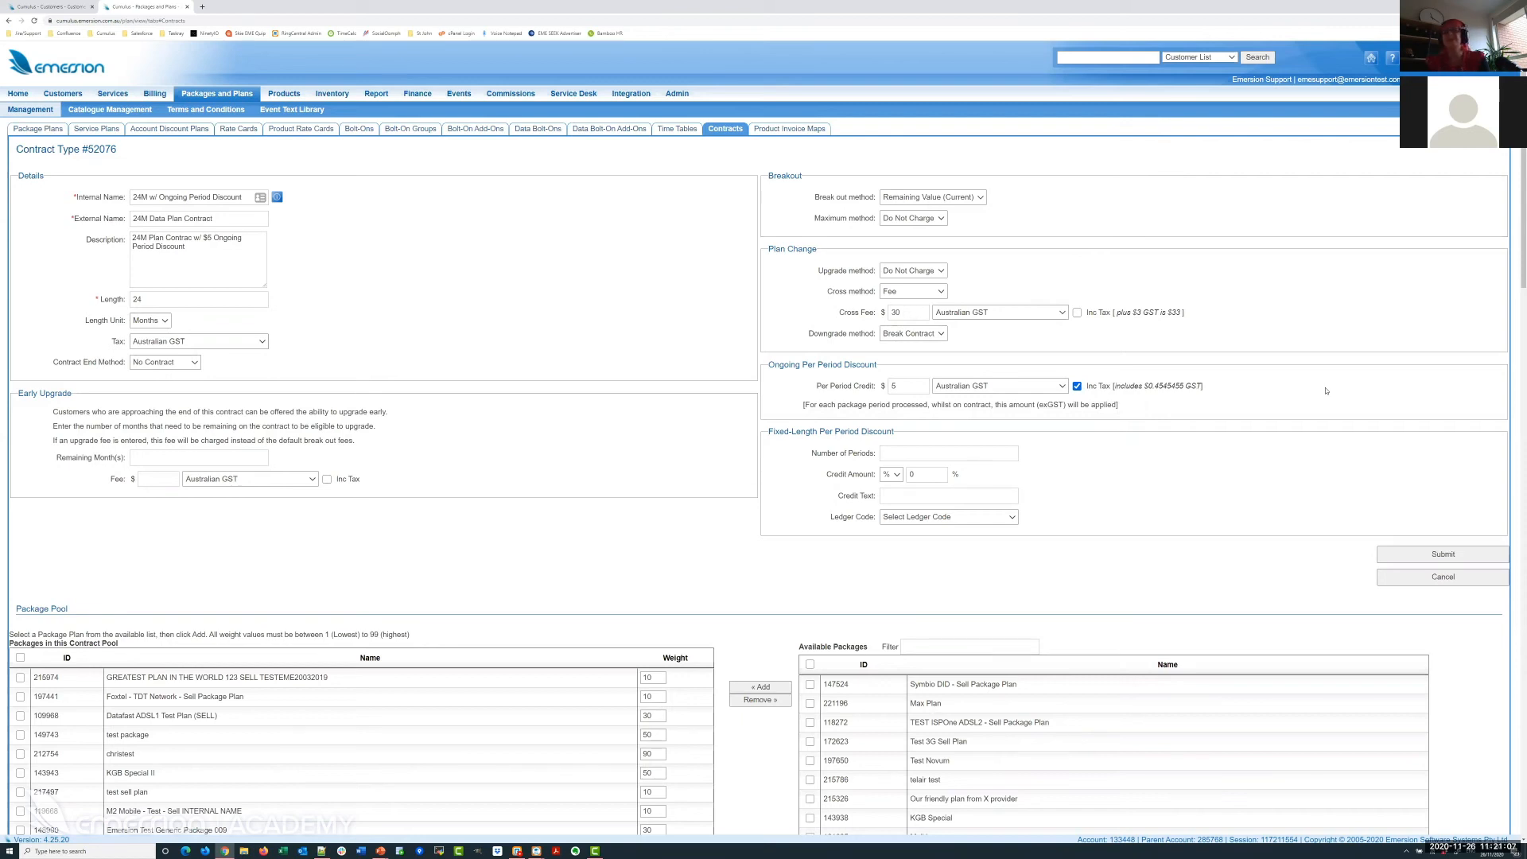
Highlight the note showing the $5 credit includes $0.4545455 GST.
drag(899, 408, 1125, 408)
click(1138, 407)
key(alt+Tab)
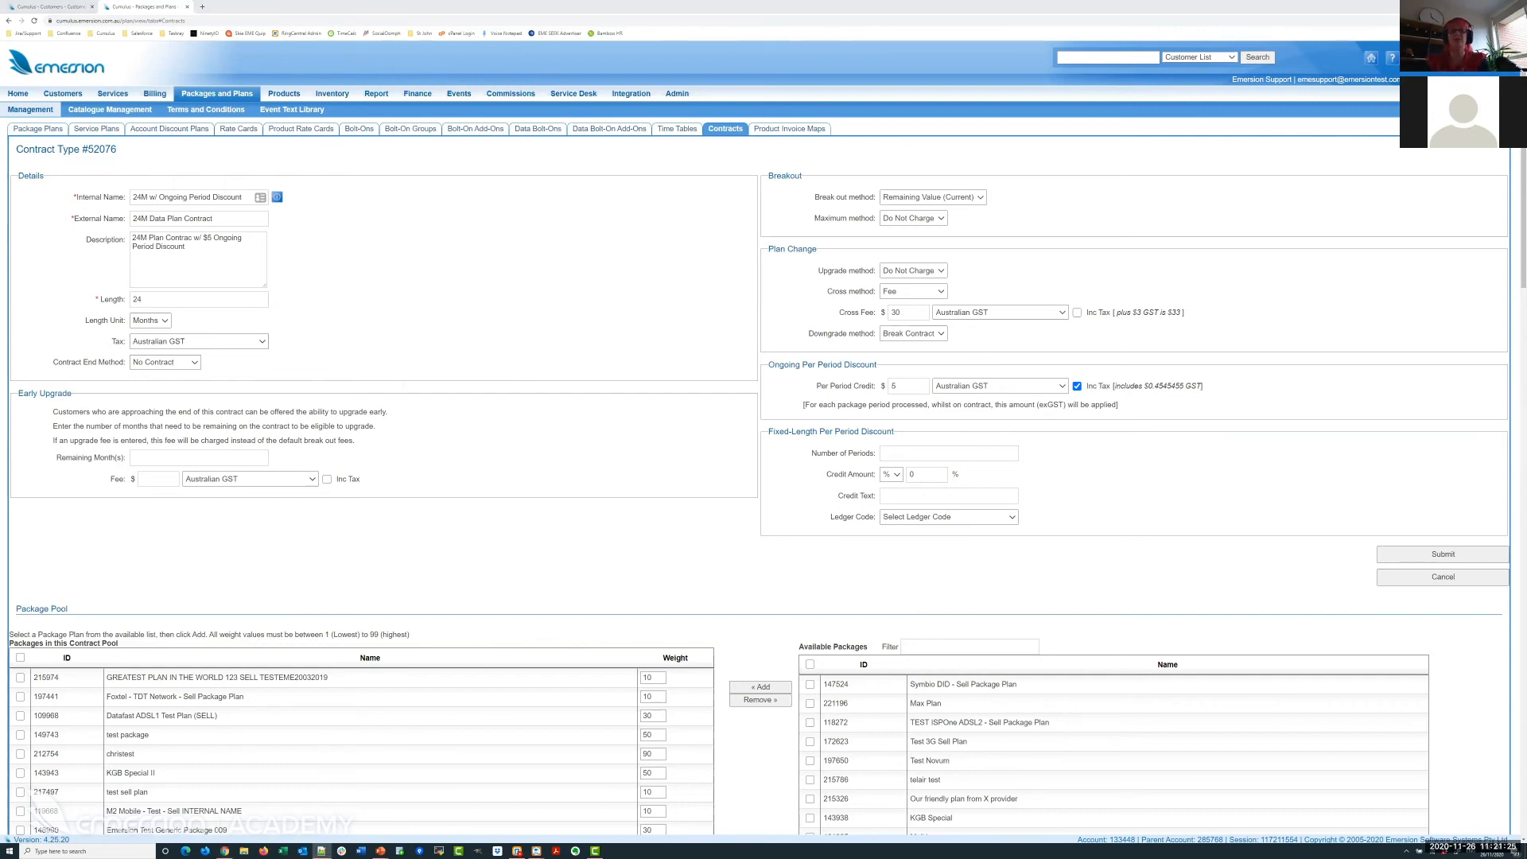
Find the customer by pasted account number and open their Fast Internet - 12M pending ledger cardlines.
click(1106, 57)
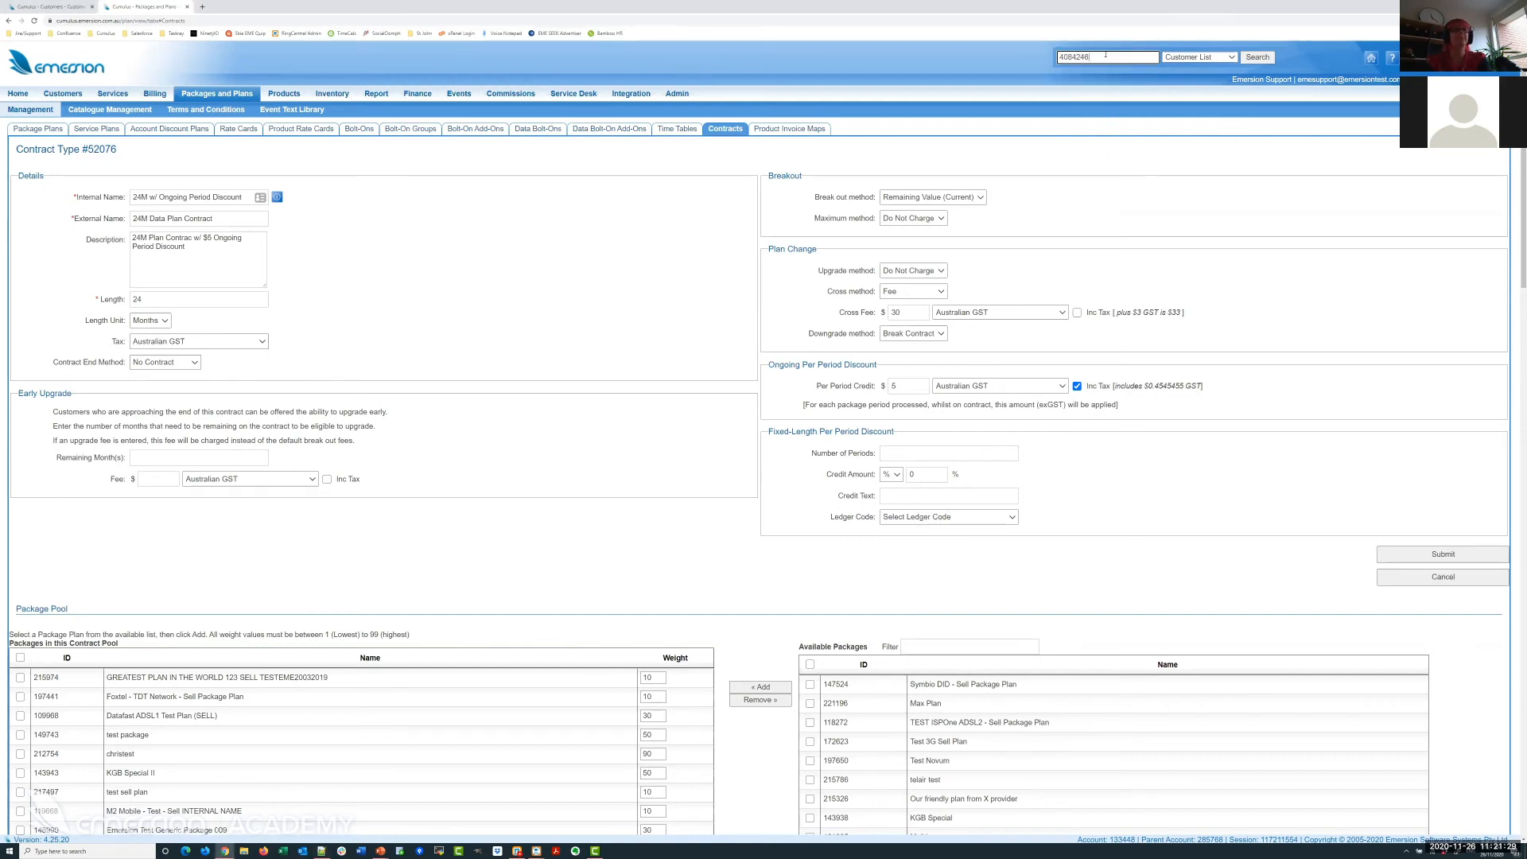
key(Return)
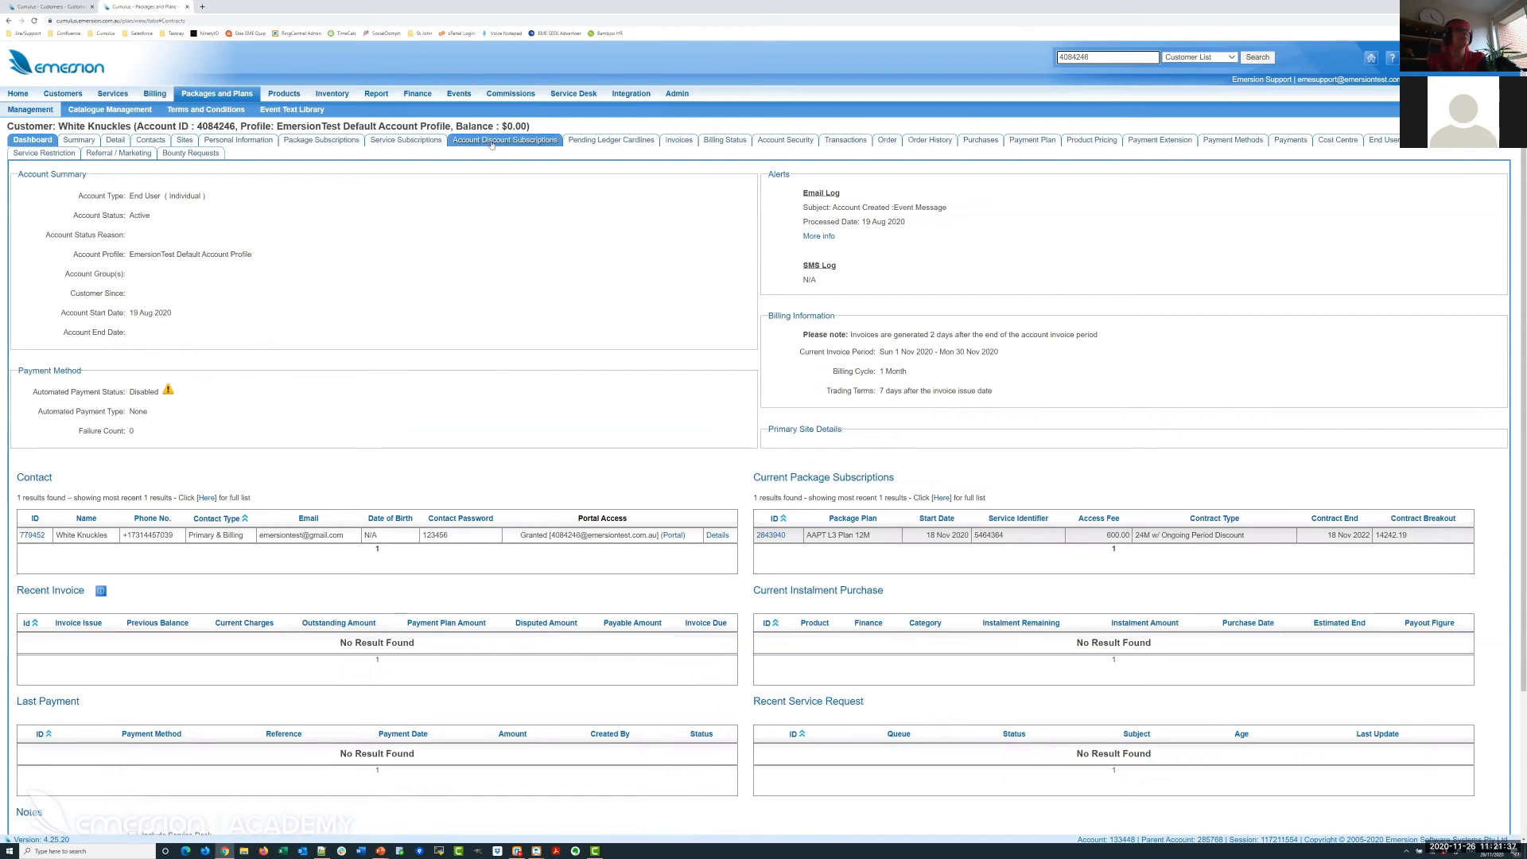
click(326, 145)
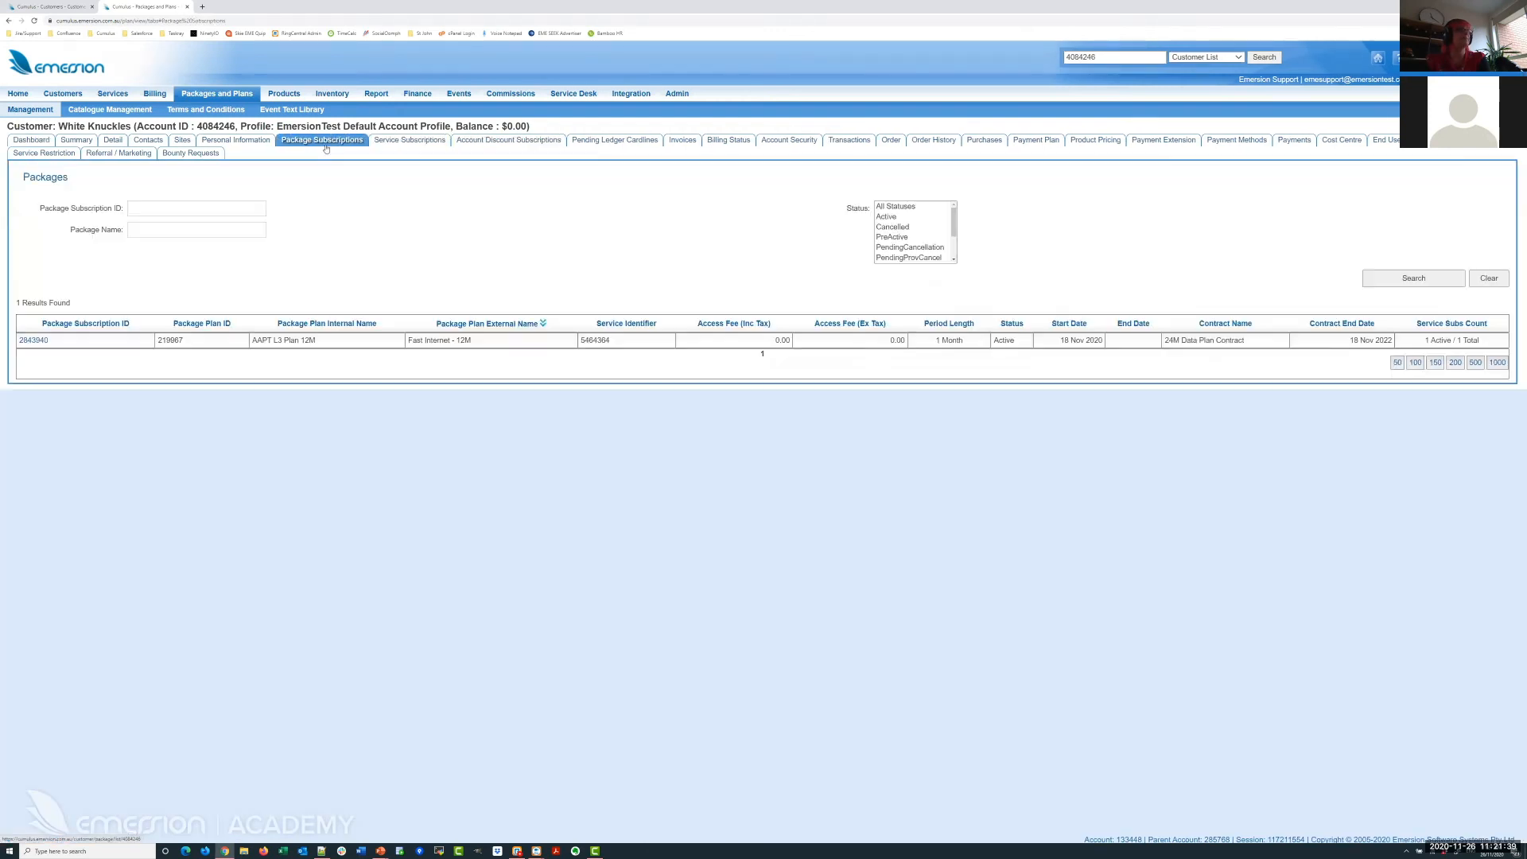
drag(252, 341, 324, 343)
click(324, 343)
click(629, 143)
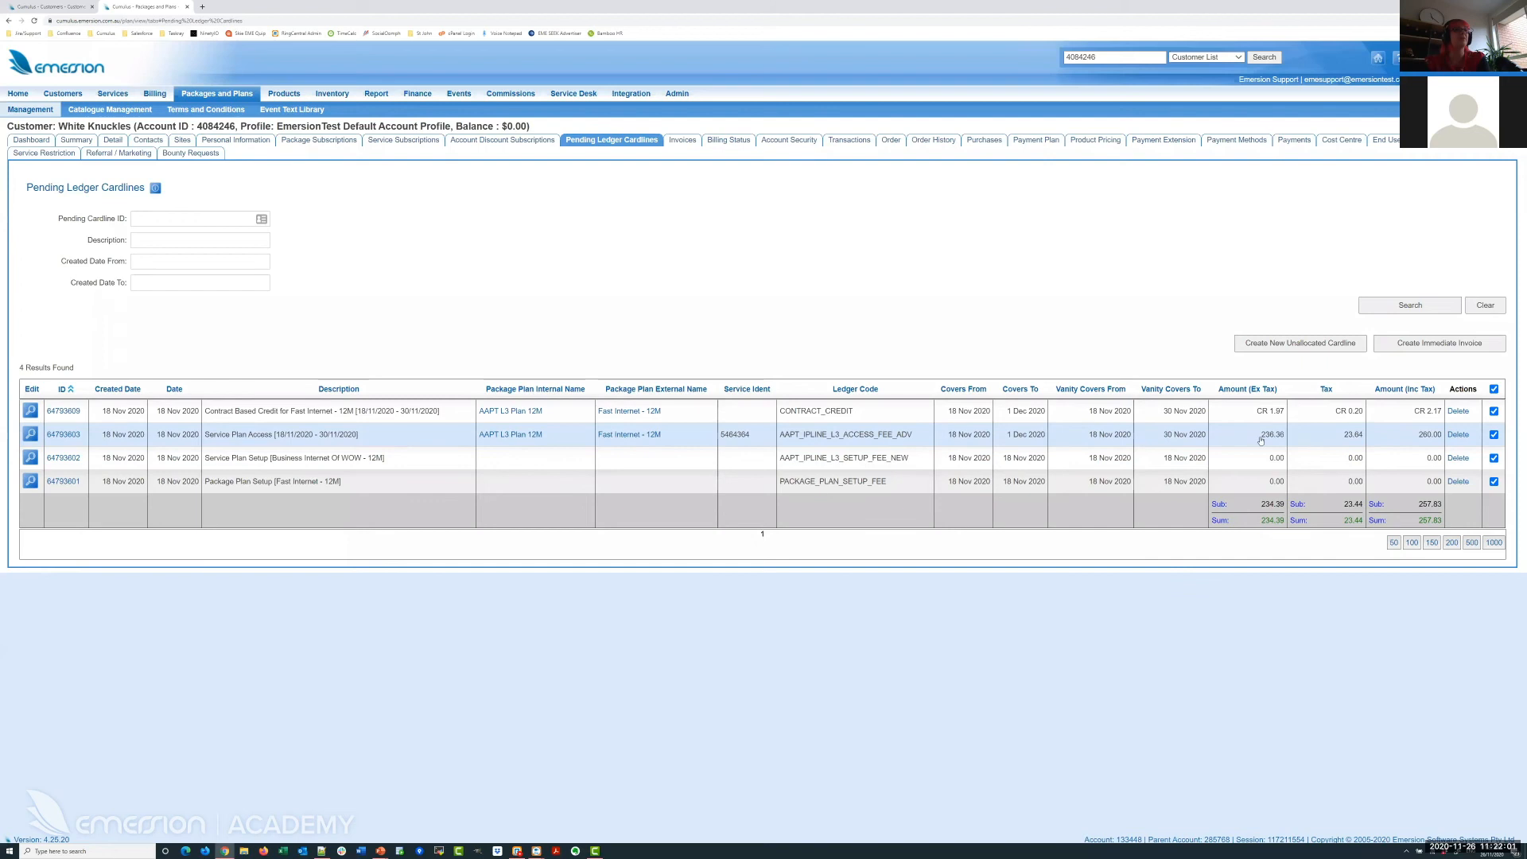
Point out the 236.36 access amount, the CR 1.97 contract credit and its description in the ledger.
drag(1255, 435, 1284, 412)
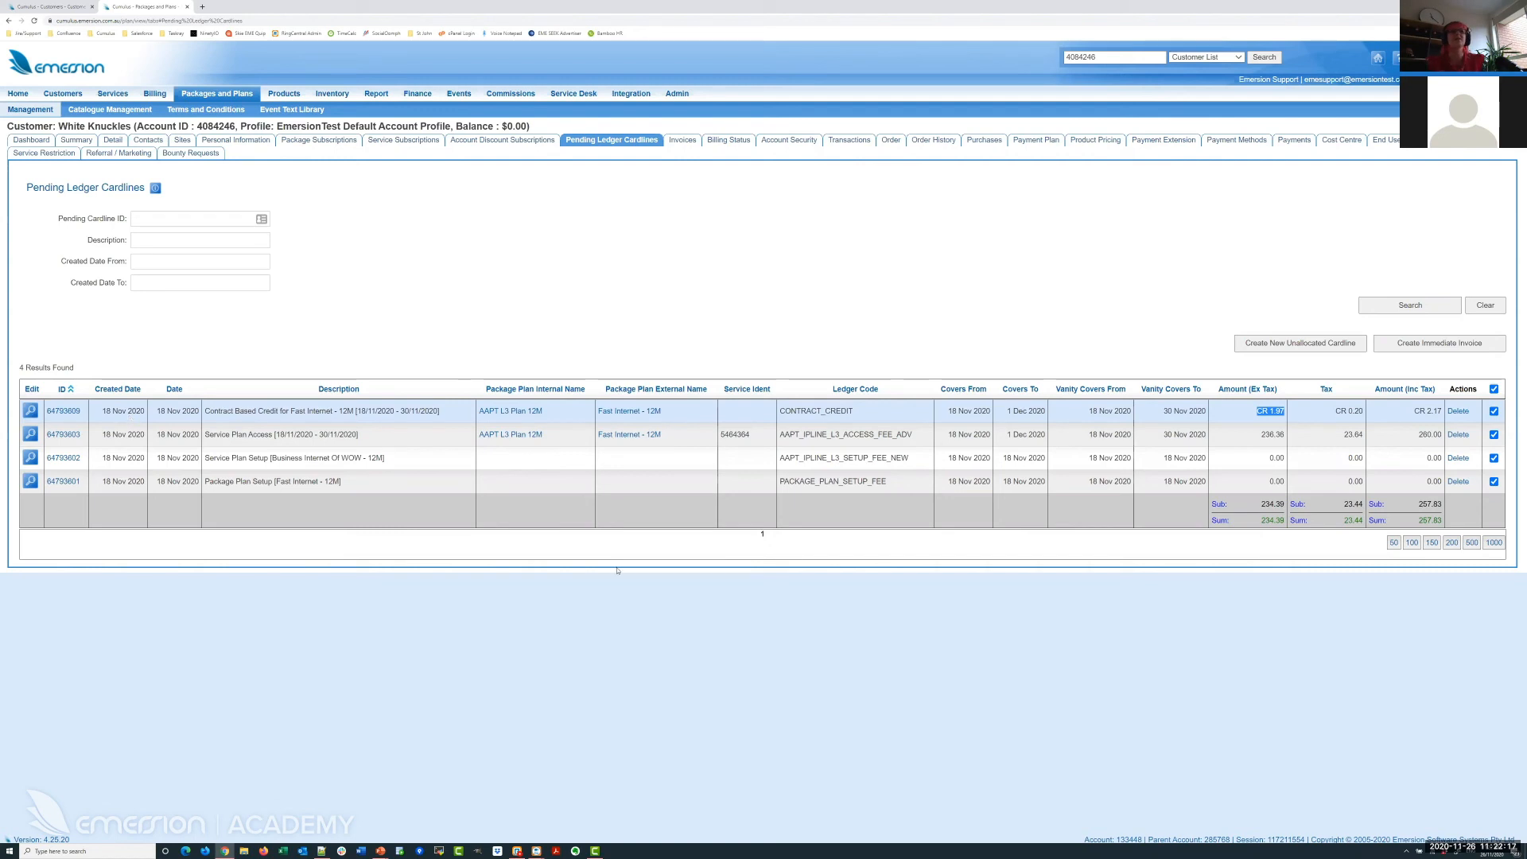
drag(1259, 438, 1285, 440)
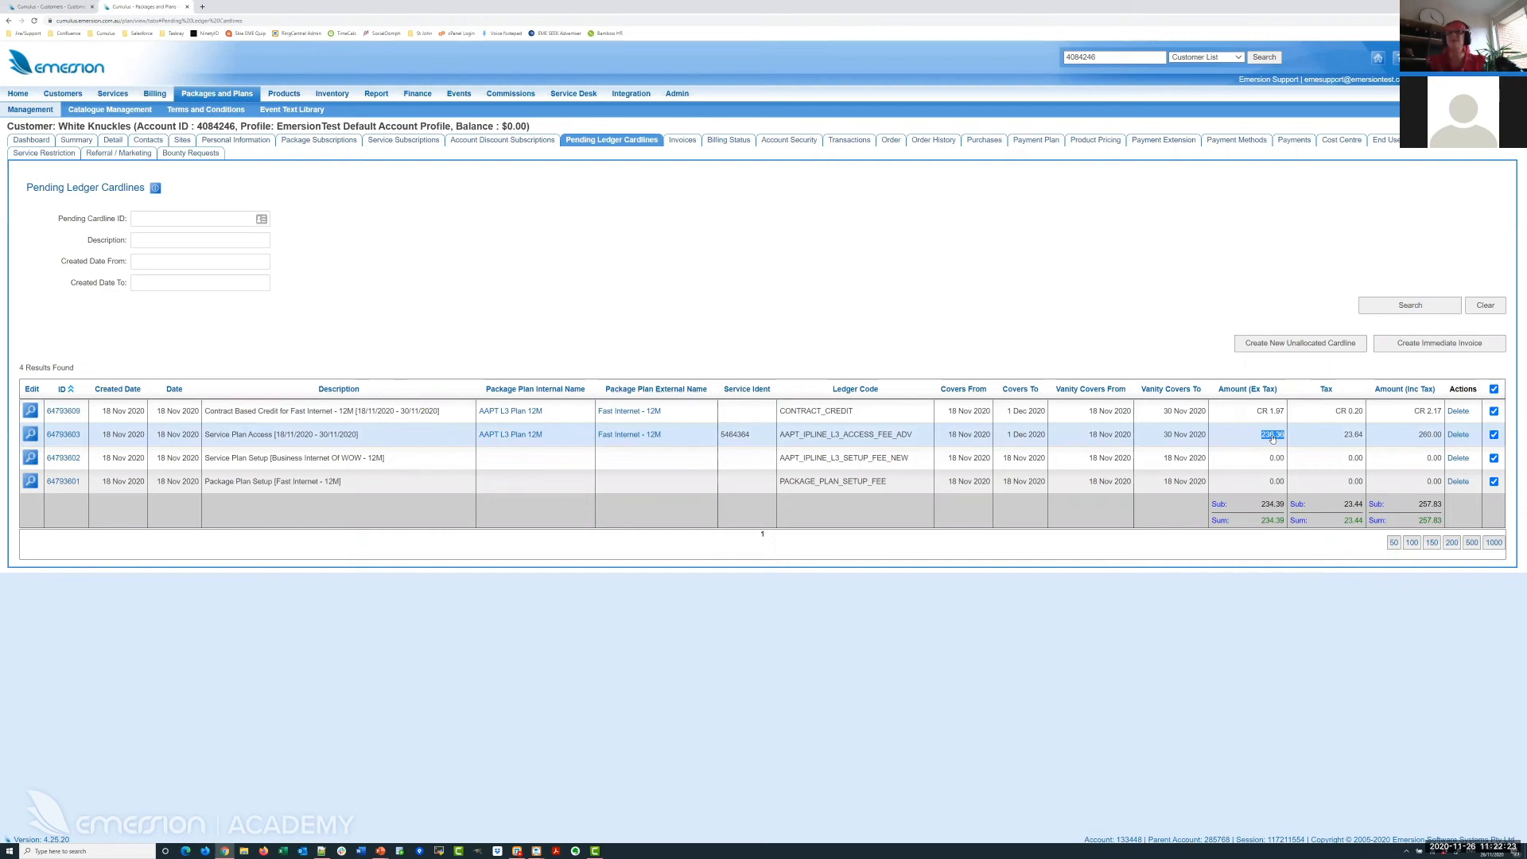
drag(1250, 417, 1282, 419)
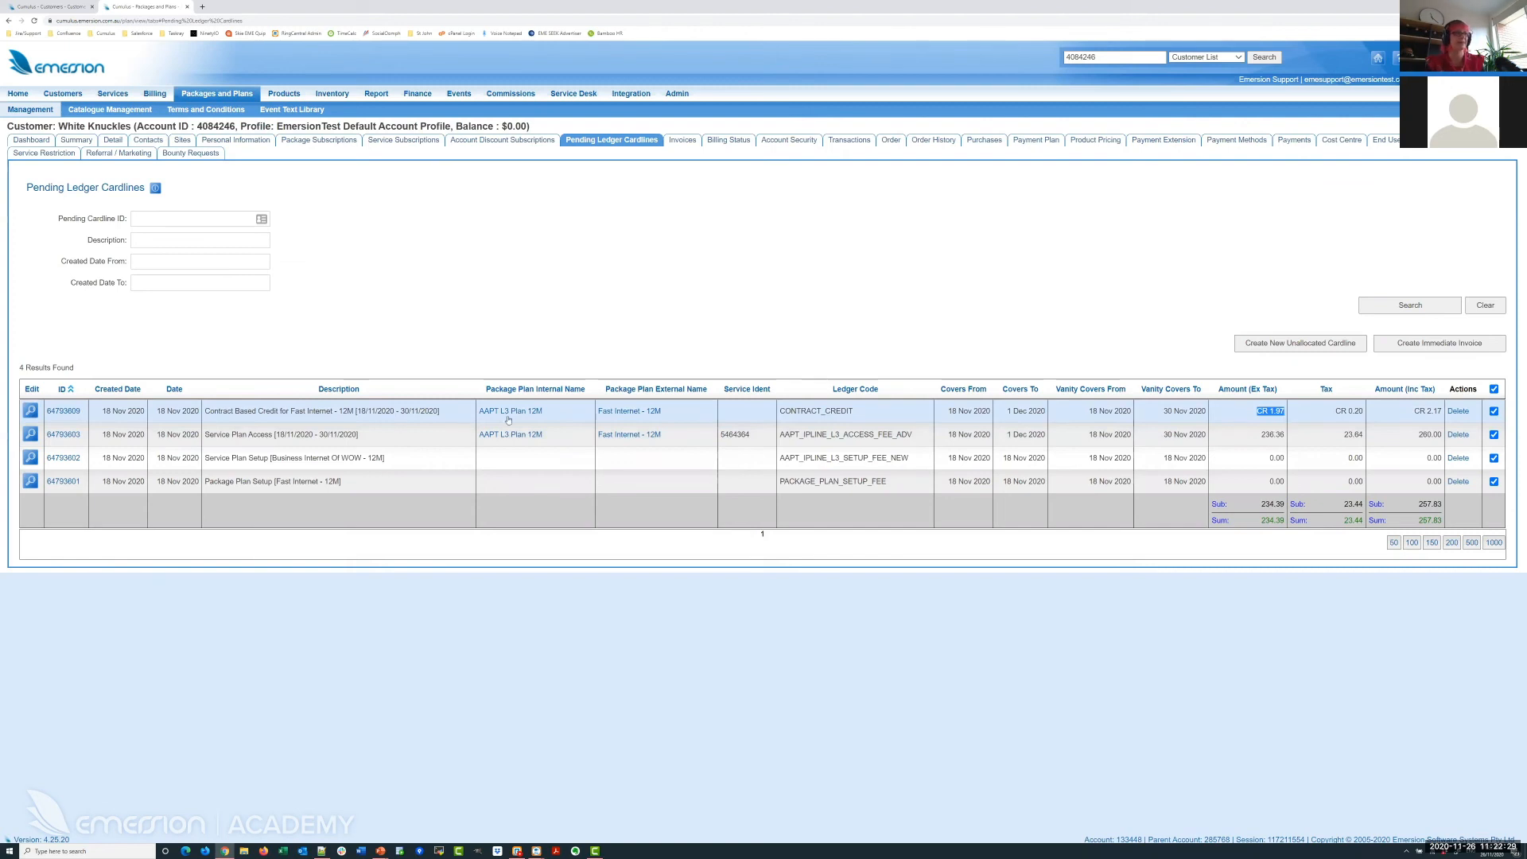
drag(213, 411, 340, 419)
click(339, 419)
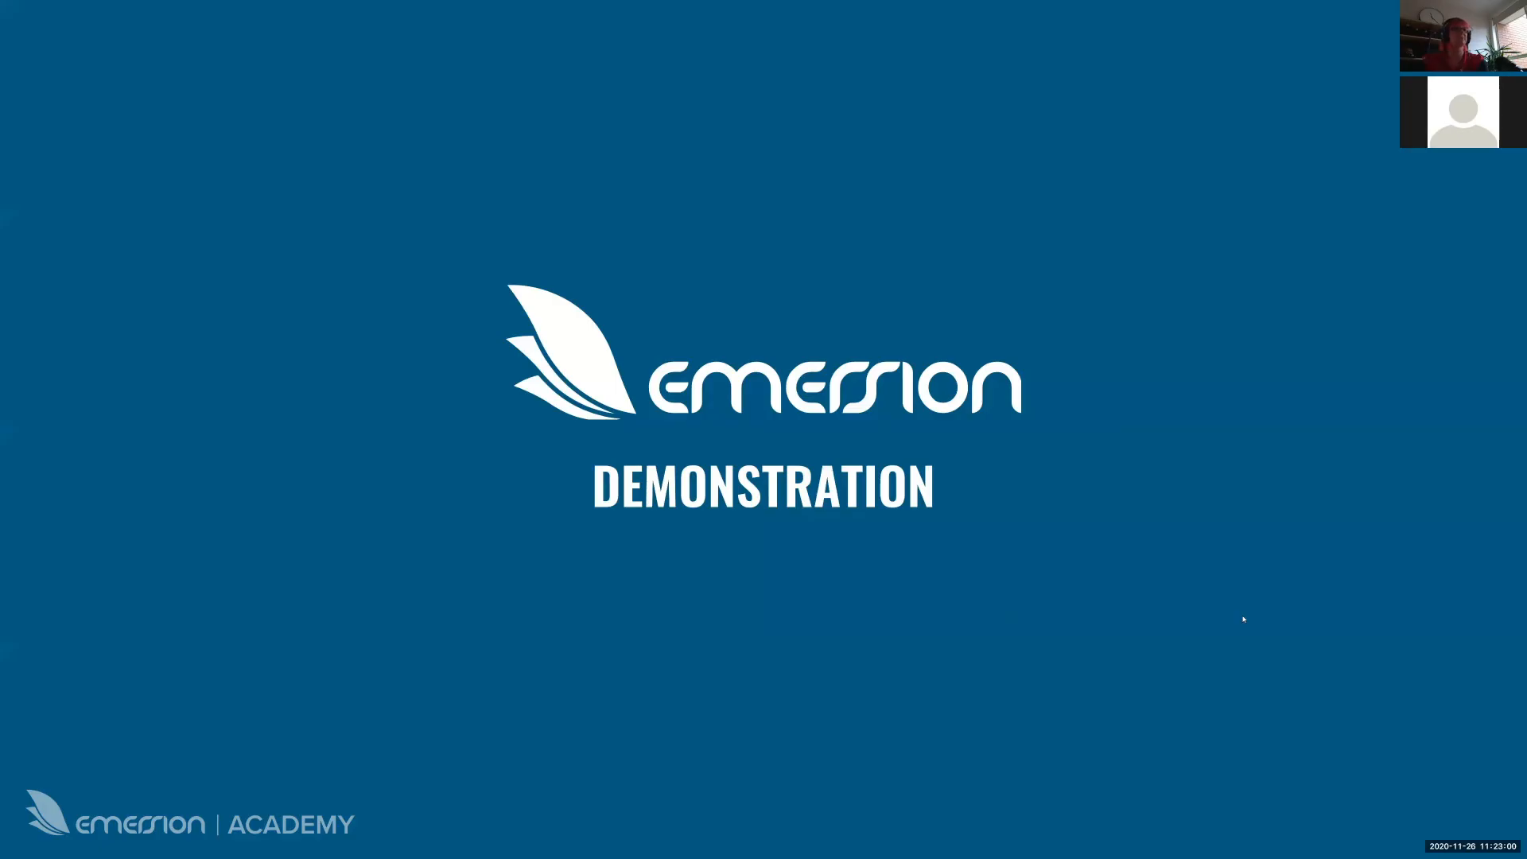
Show the Fixed Length Period Discount slide with its dollar and percentage-of-access-fee credit options.
click(1243, 619)
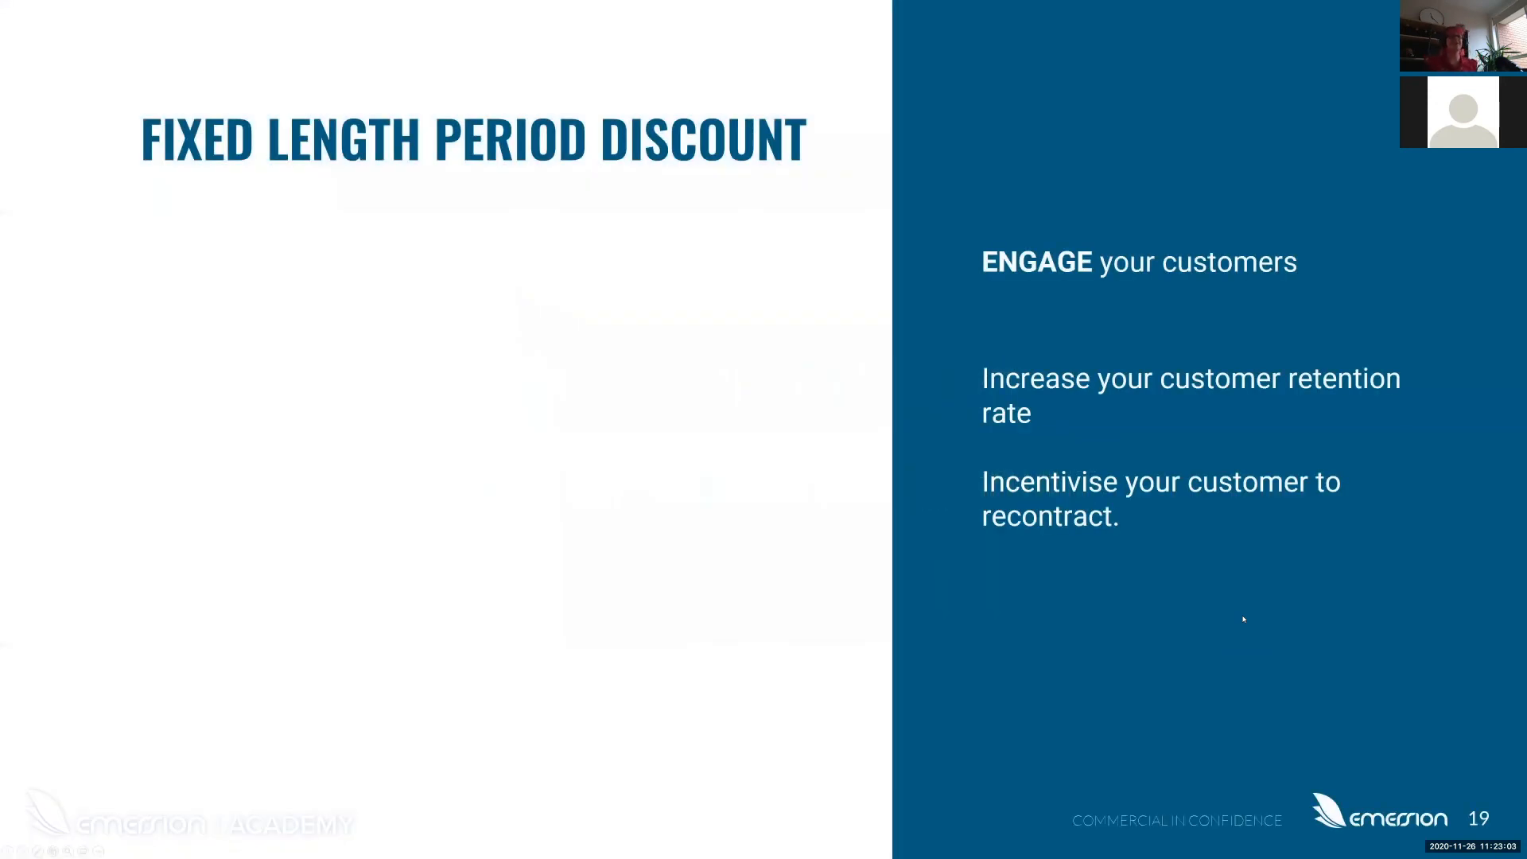
click(1244, 619)
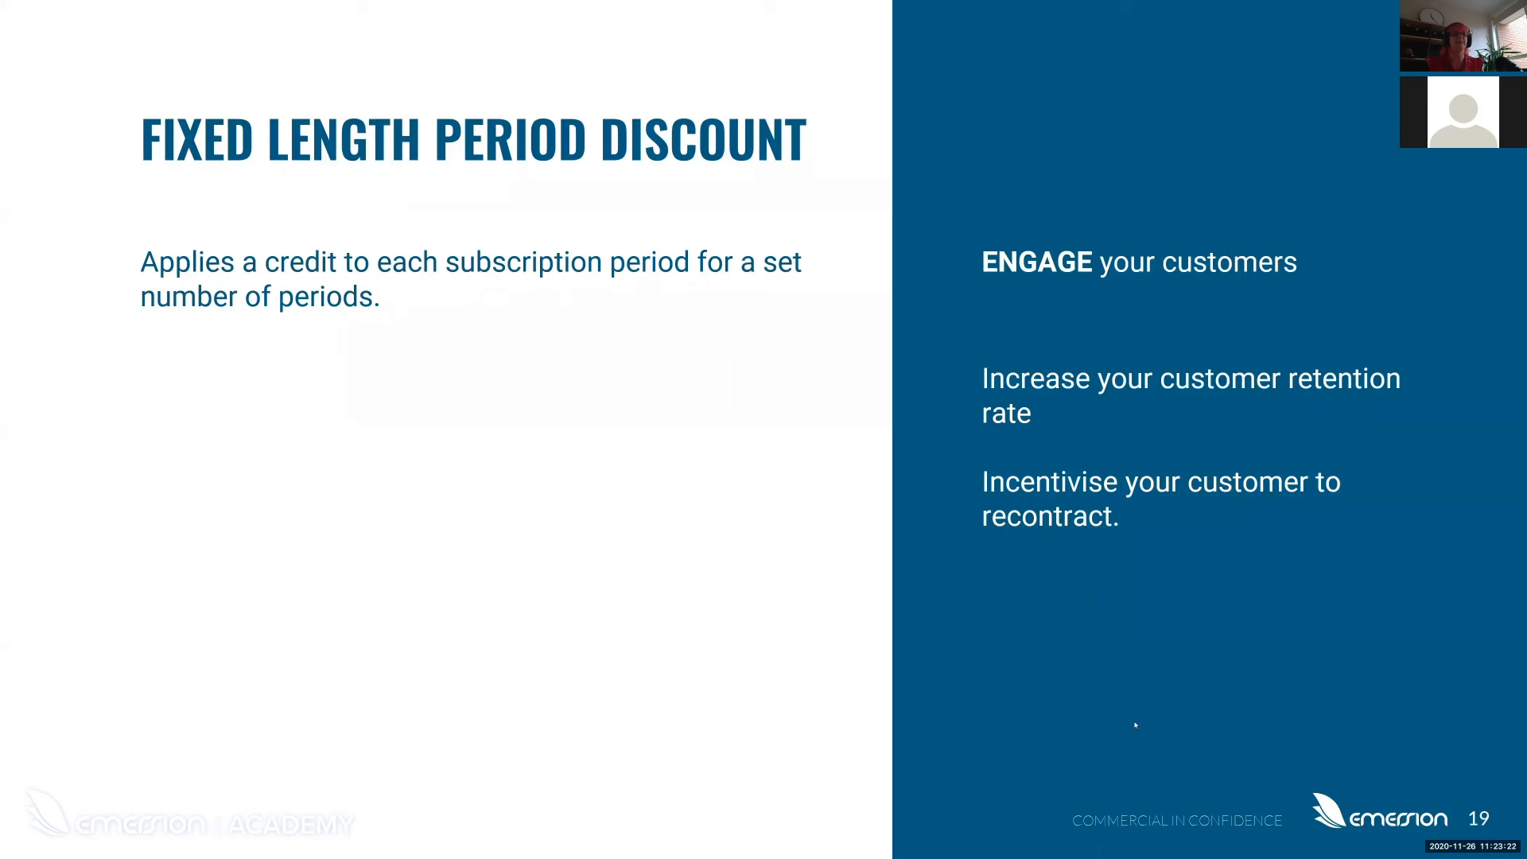
key(Right)
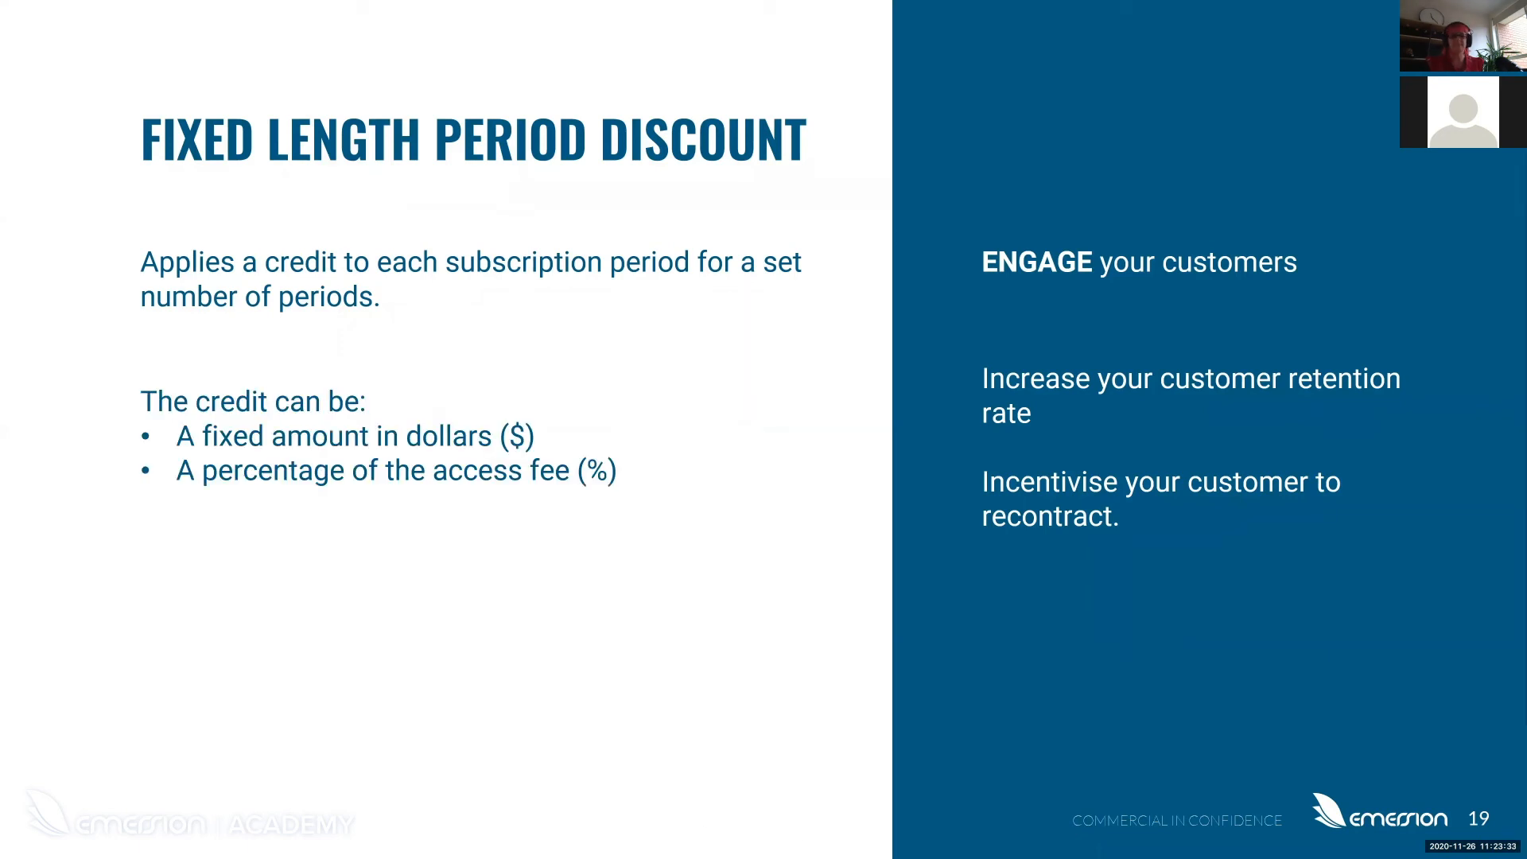